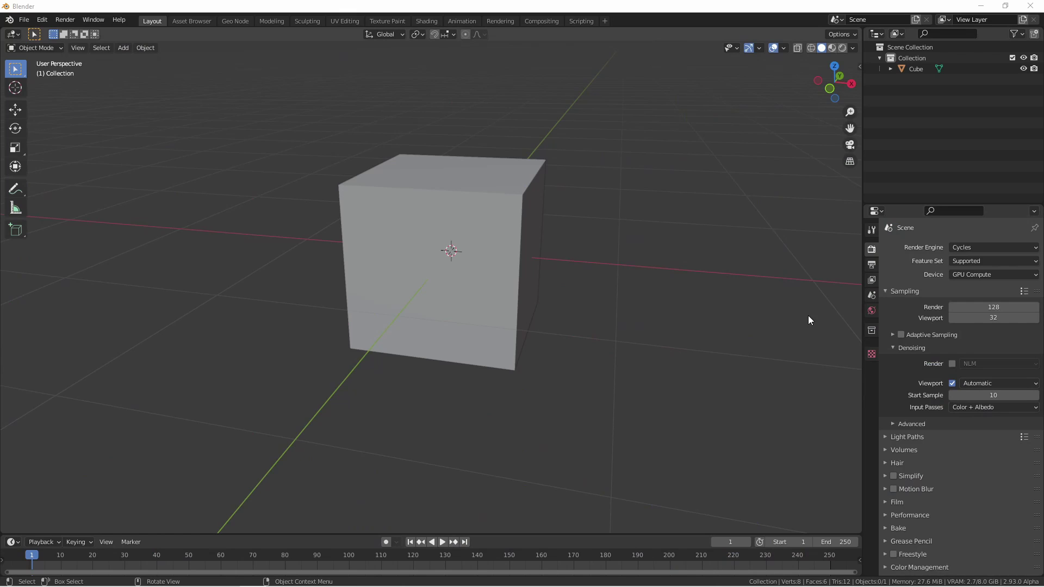
Add a Mirror modifier to the selected cube from Modifier Properties and orbit to view it frontally
{"action": "left_click", "coordinate": [490, 261]}
{"action": "left_click", "coordinate": [871, 365]}
{"action": "left_click", "coordinate": [905, 271]}
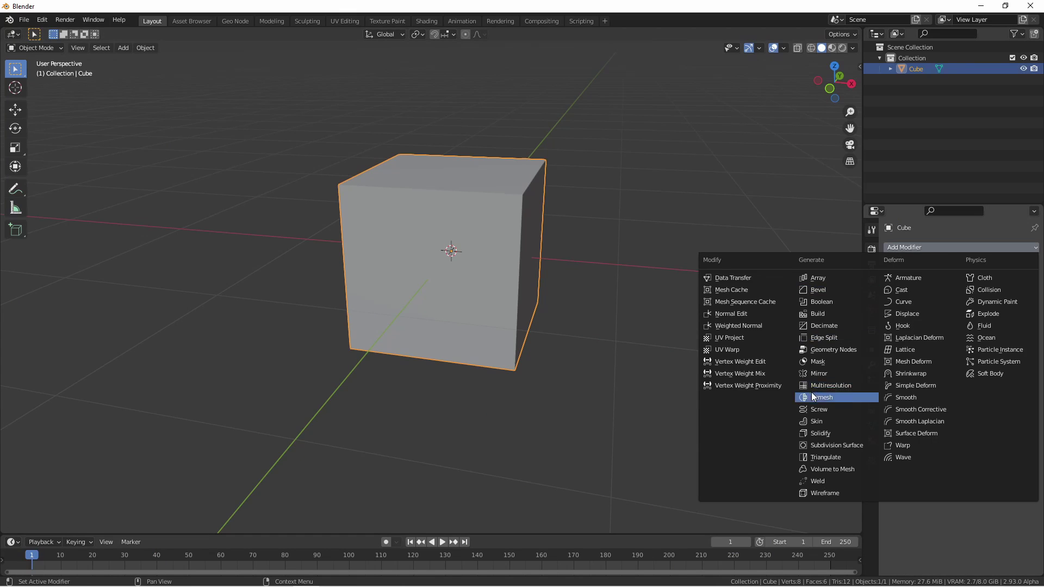
{"action": "left_click", "coordinate": [807, 397]}
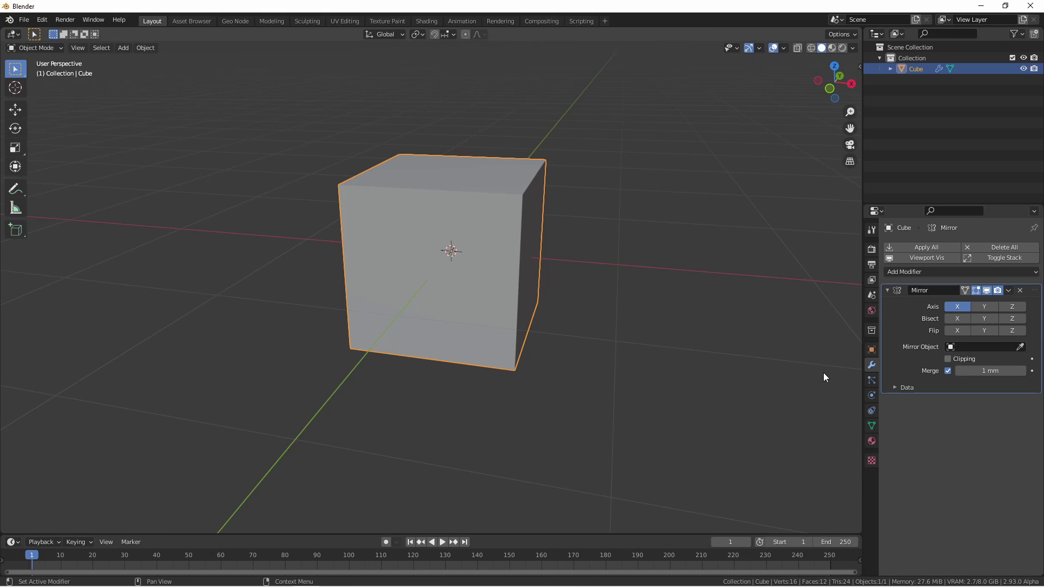
{"action": "middle_click_drag", "start_coordinate": [735, 360], "coordinate": [575, 274]}
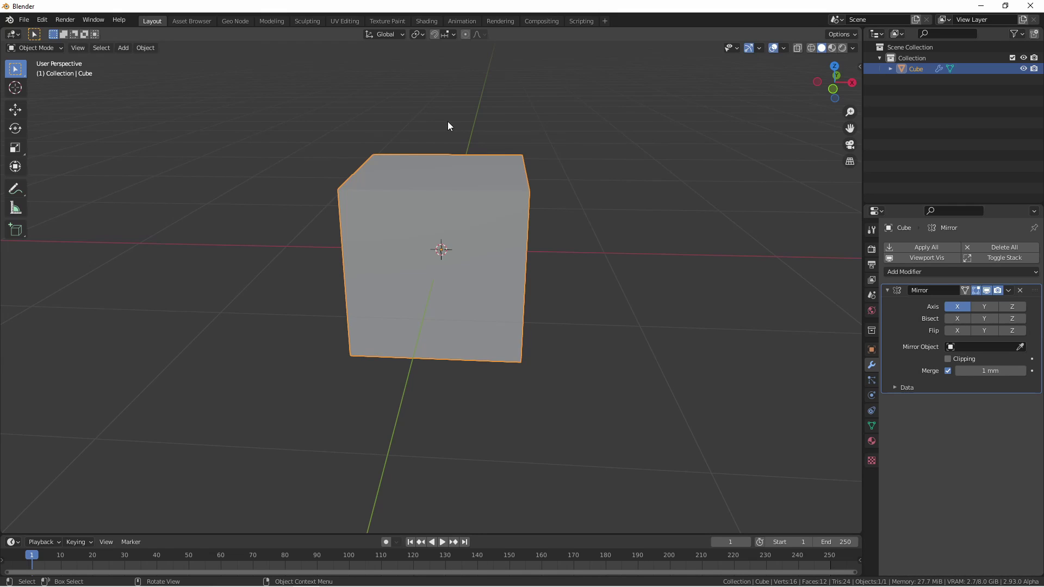
In Edit Mode, grab the top-right corner vertex and raise it into a peak the mirror duplicates
{"action": "key", "text": "Tab"}
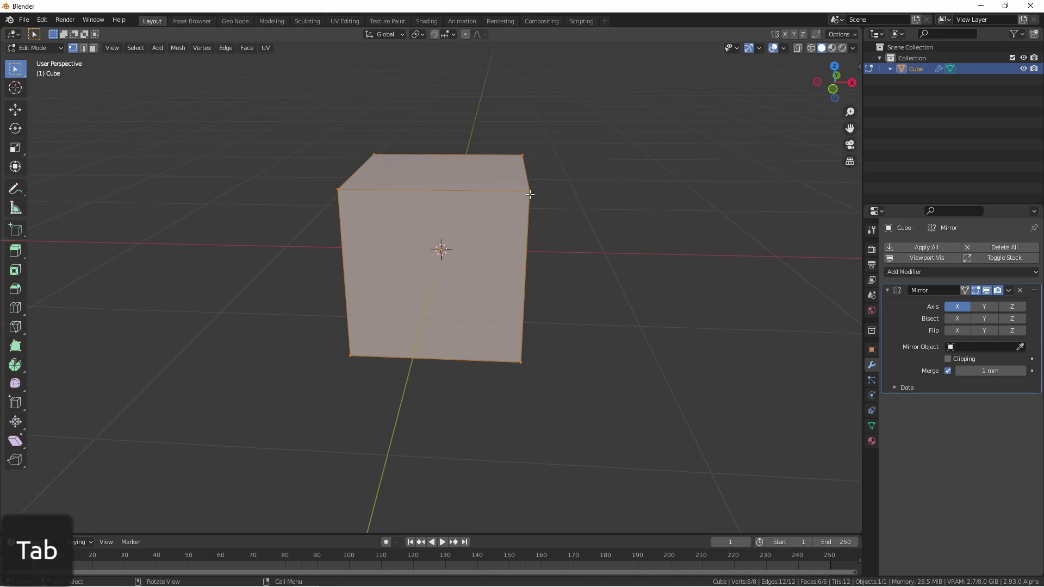
{"action": "left_click", "coordinate": [526, 196]}
{"action": "key", "text": "g"}
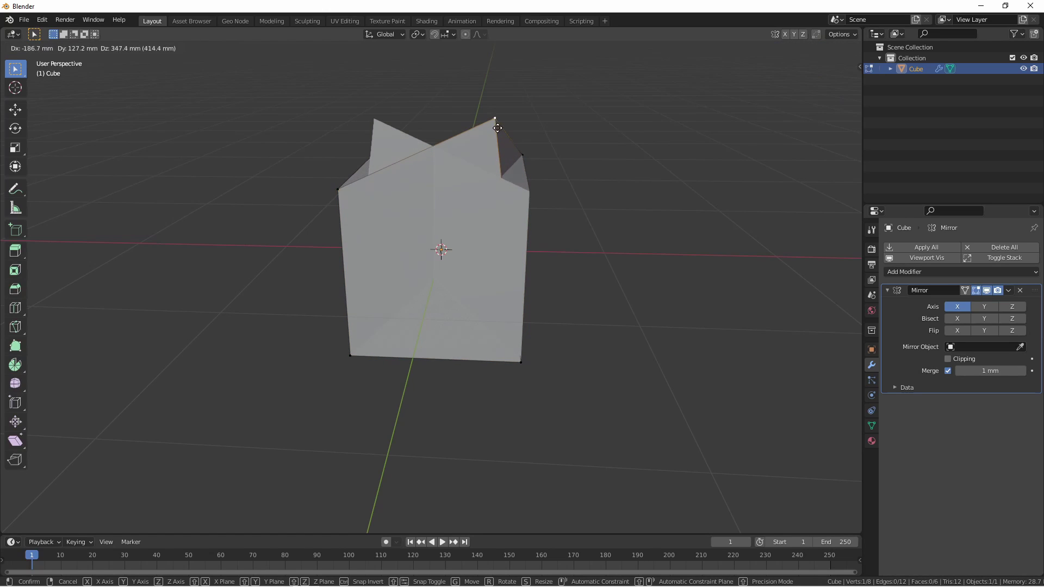
{"action": "left_click", "coordinate": [496, 123]}
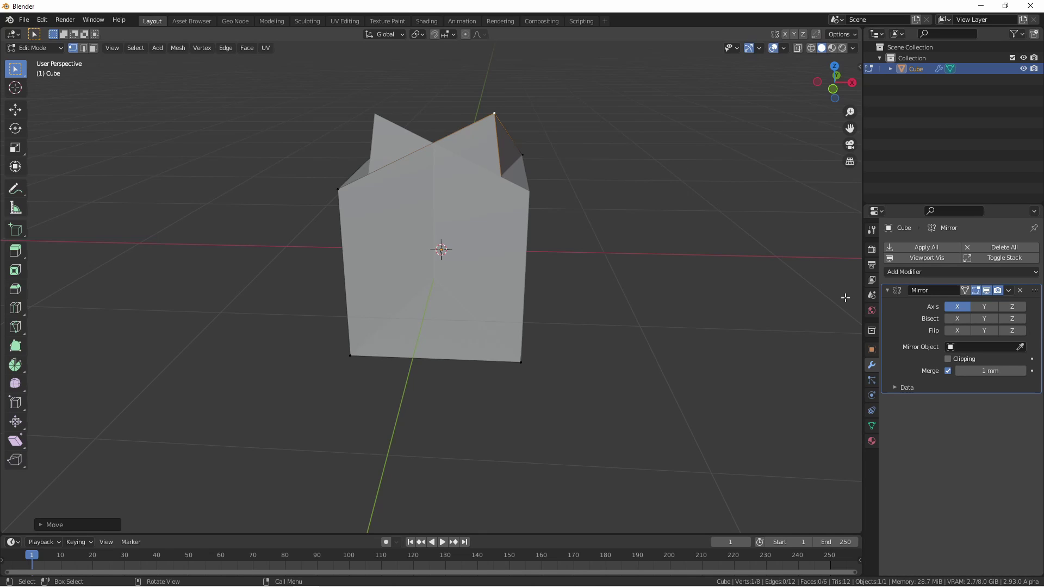
Enable Axis in the object's Viewport Display and view the cube in wireframe from Object Mode
{"action": "left_click", "coordinate": [871, 350]}
{"action": "left_click", "coordinate": [890, 521]}
{"action": "left_click", "coordinate": [948, 455]}
{"action": "key", "text": "z"}
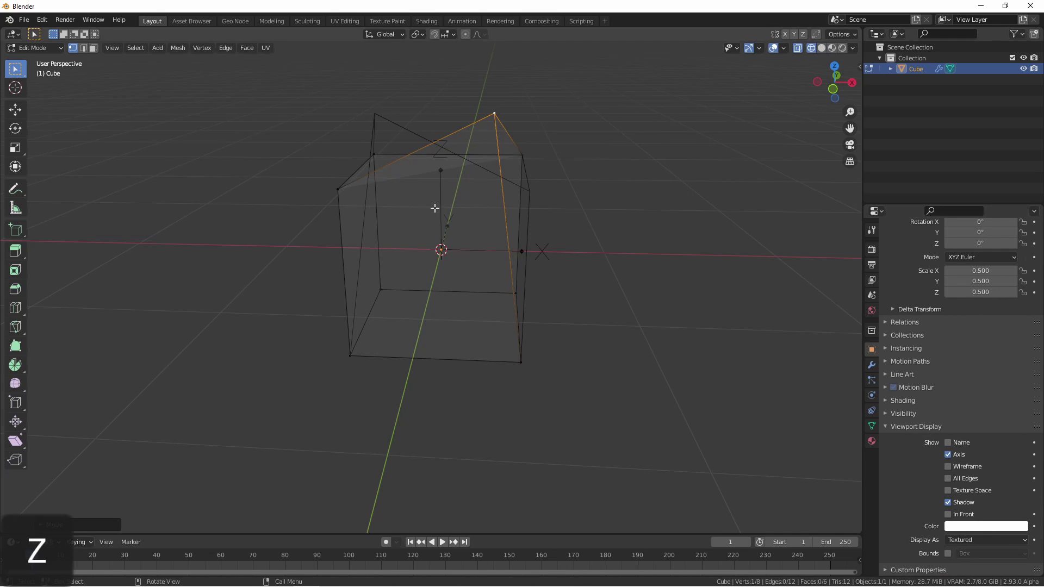
{"action": "key", "text": "Tab"}
{"action": "middle_click_drag", "start_coordinate": [441, 253], "coordinate": [420, 242]}
Turn off Axis X on the cube's Mirror modifier
{"action": "left_click", "coordinate": [872, 365]}
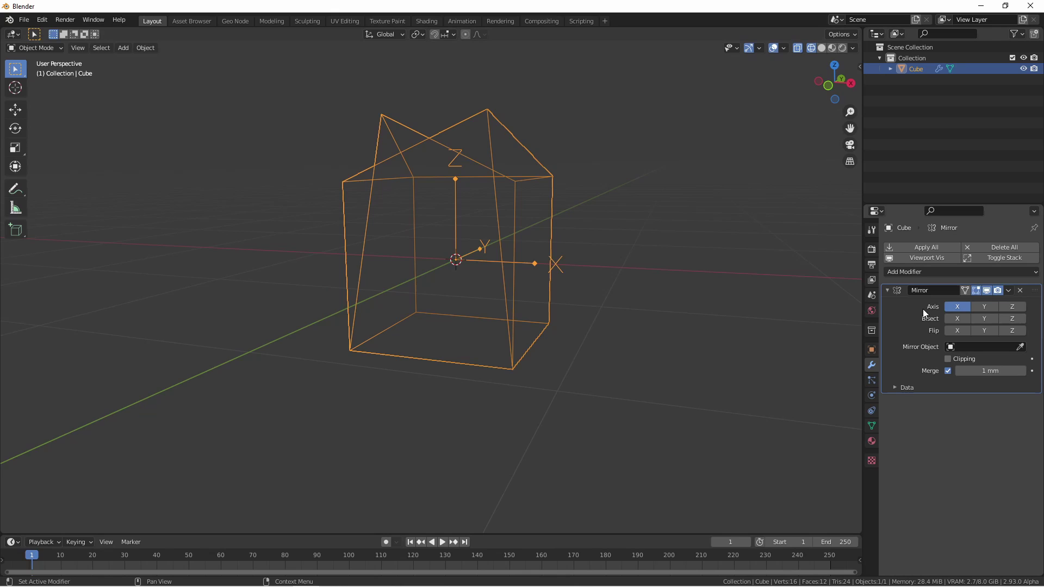
{"action": "left_click", "coordinate": [956, 308]}
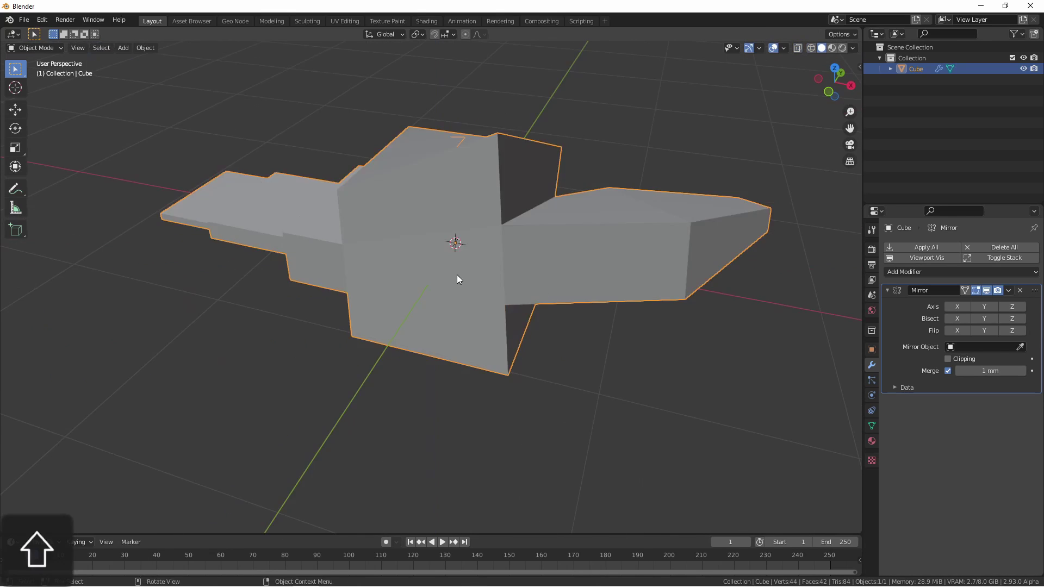
{"action": "key", "text": "KP_1"}
{"action": "key", "text": "Tab"}
{"action": "key", "text": "KP_7"}
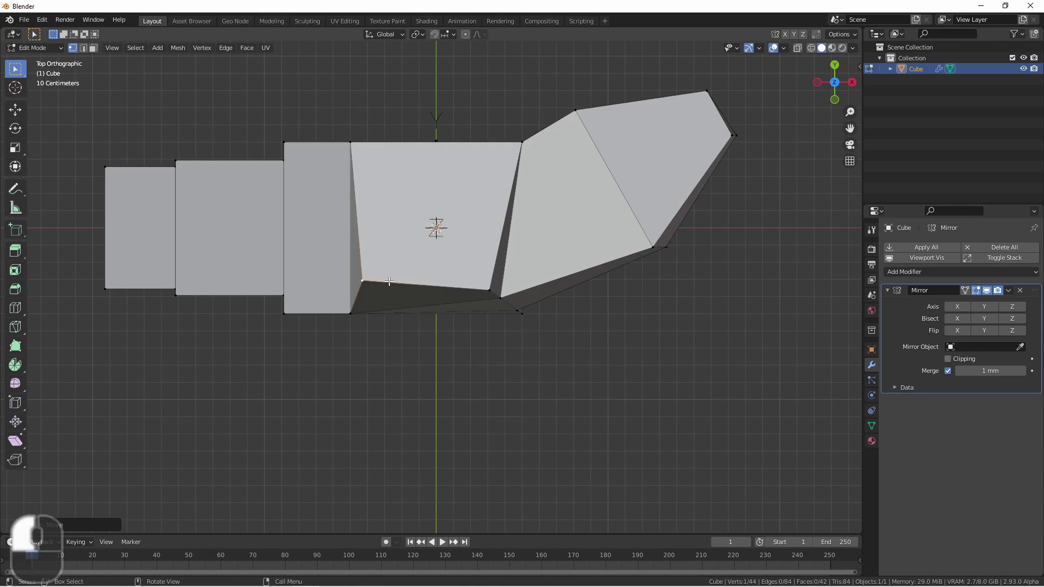
{"action": "middle_click_drag", "start_coordinate": [389, 282], "coordinate": [480, 284]}
{"action": "key", "text": "Tab"}
{"action": "key", "text": "shift+z"}
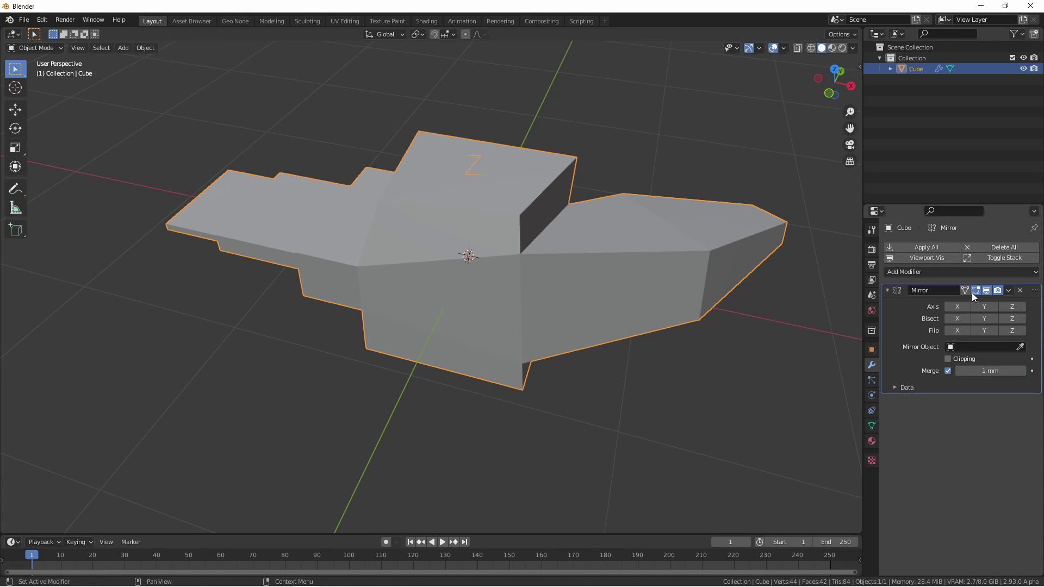
Re-enable Axis X on the Mirror modifier, then enable Bisect X to cut geometry crossing the plane
{"action": "left_click", "coordinate": [959, 308]}
{"action": "middle_click_drag", "start_coordinate": [557, 287], "coordinate": [489, 259]}
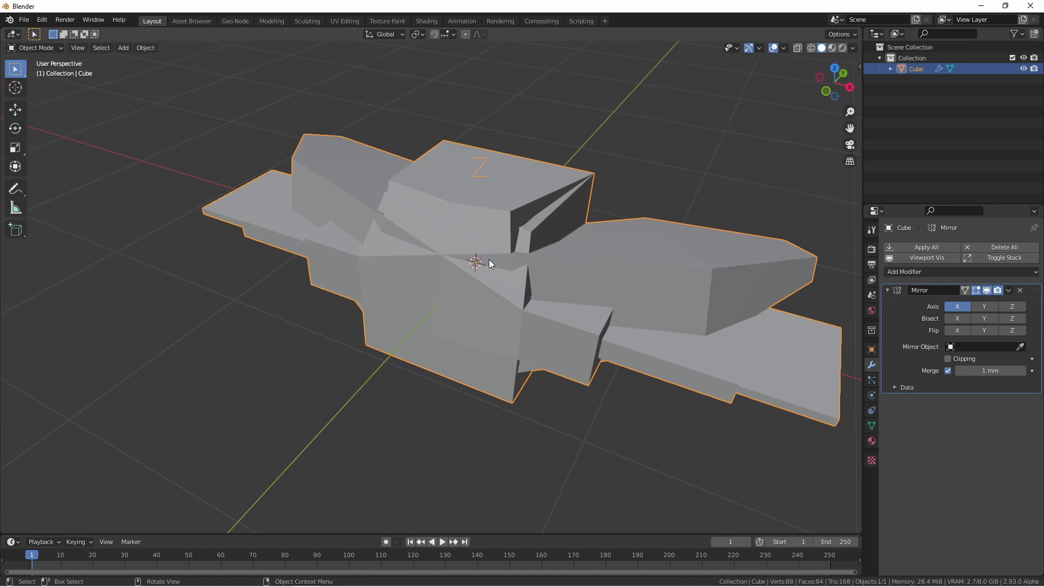
{"action": "left_click", "coordinate": [948, 317]}
{"action": "middle_click_drag", "start_coordinate": [571, 261], "coordinate": [527, 233]}
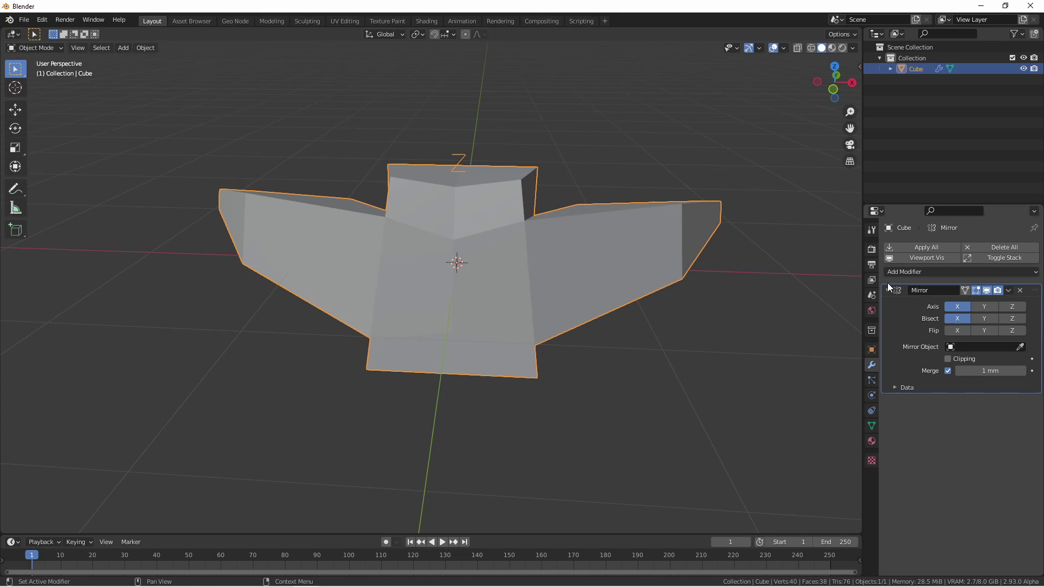
Compare Flip X, then Axis Y with Bisect Y, and switch Y mirroring and bisecting back off
{"action": "left_click", "coordinate": [956, 330]}
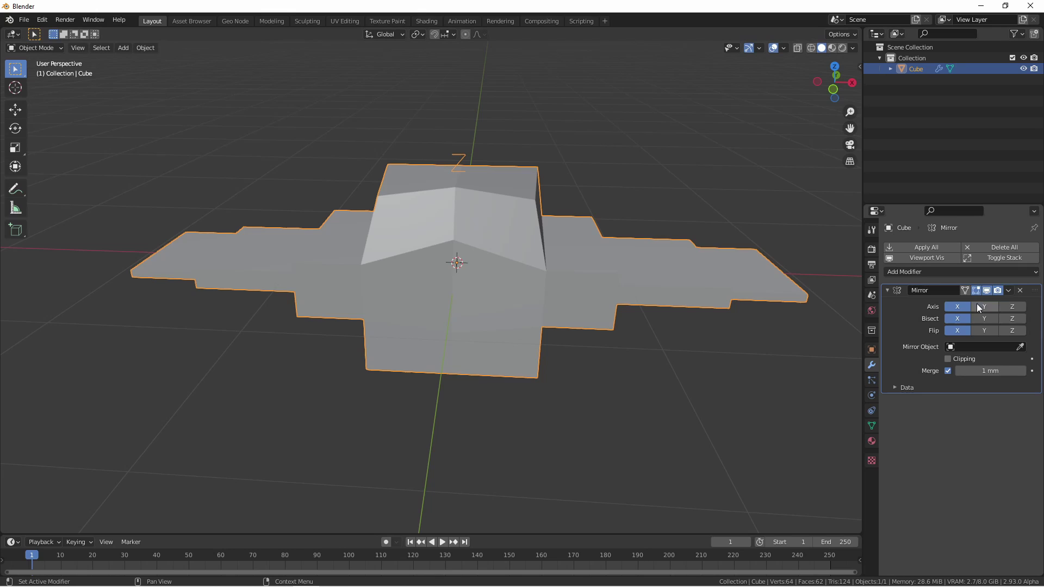
{"action": "left_click", "coordinate": [959, 330]}
{"action": "left_click", "coordinate": [985, 318]}
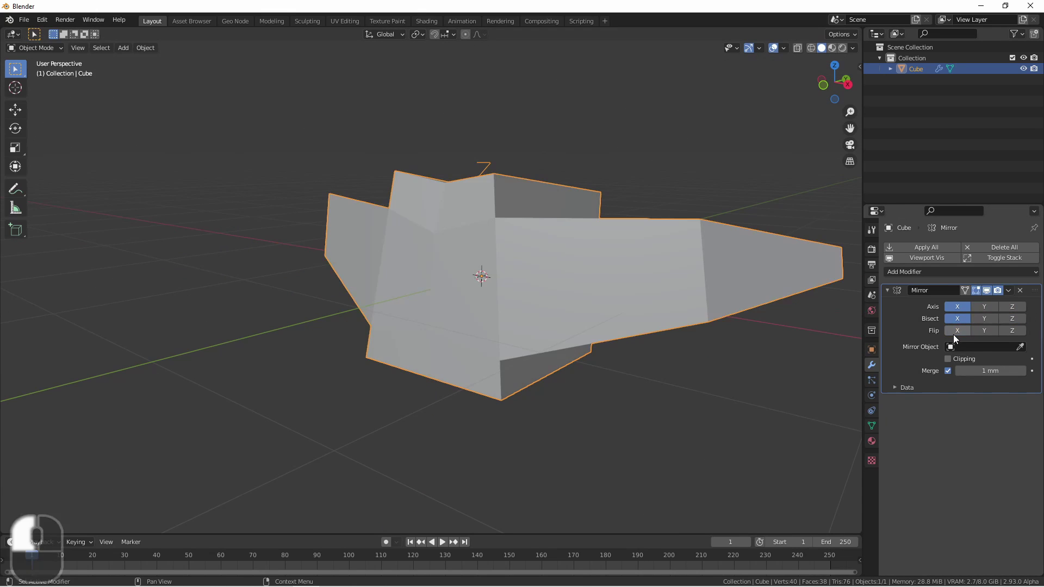
{"action": "left_click", "coordinate": [984, 305]}
{"action": "middle_click_drag", "start_coordinate": [571, 286], "coordinate": [490, 269]}
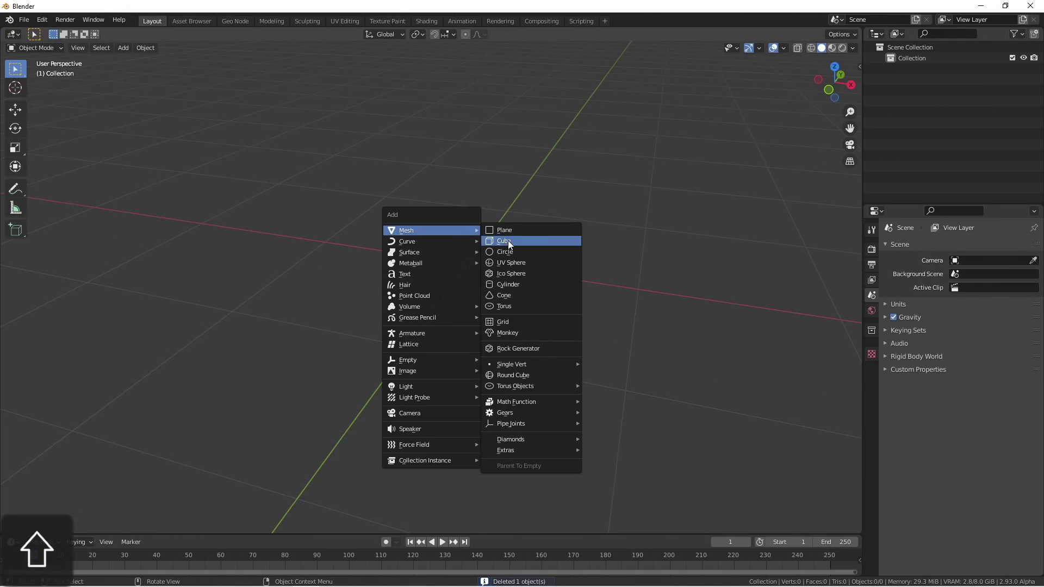
Add a new cube, loop-cut it down the middle in Edit Mode and view it from the front
{"action": "left_click", "coordinate": [508, 241]}
{"action": "scroll", "coordinate": [476, 266], "scroll_direction": "down", "scroll_amount": 3}
{"action": "key", "text": "Tab"}
{"action": "key", "text": "ctrl+r"}
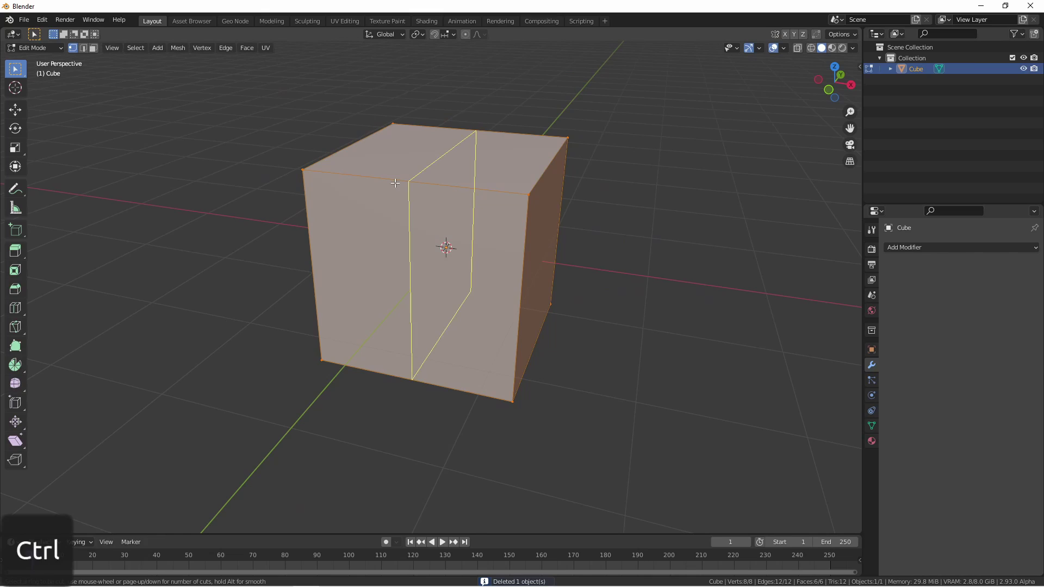
{"action": "left_click", "coordinate": [395, 183]}
{"action": "key", "text": "grave"}
{"action": "left_click", "coordinate": [355, 165]}
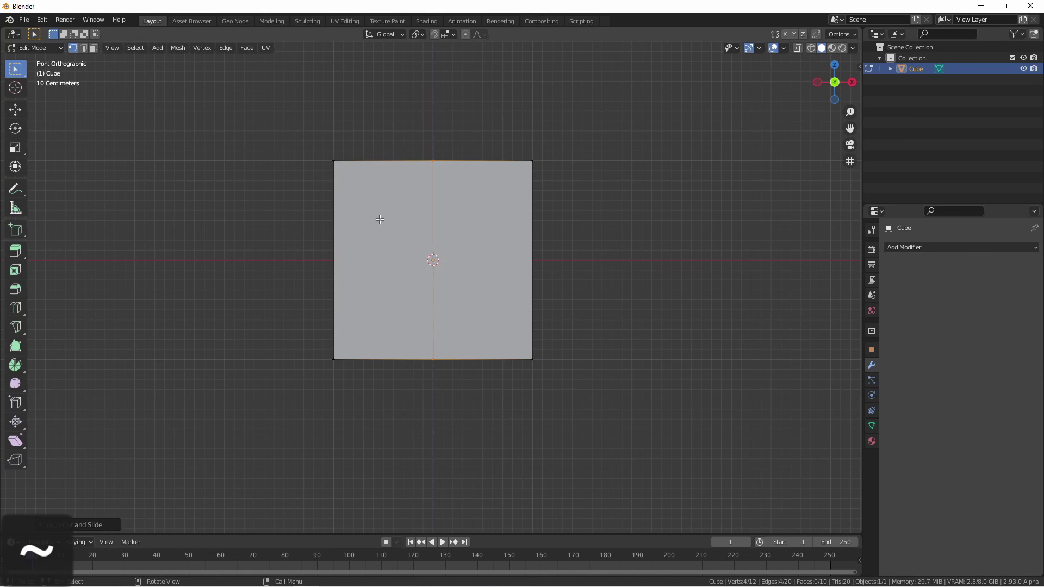
In wireframe, box-select the cube's left half and delete its vertices, leaving the right half
{"action": "key", "text": "z"}
{"action": "left_click_drag", "start_coordinate": [287, 113], "coordinate": [388, 374]}
{"action": "key", "text": "x"}
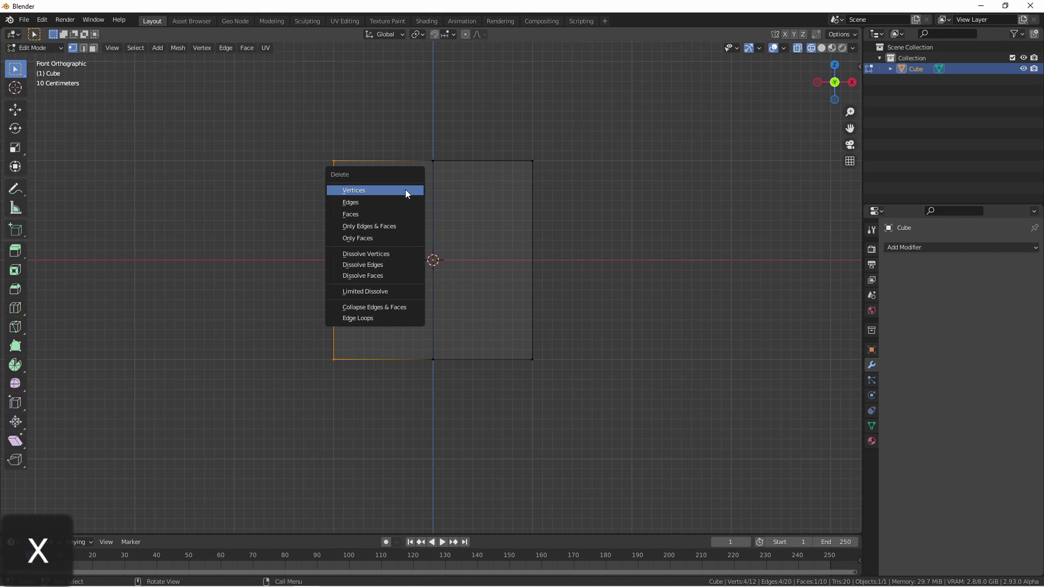
{"action": "left_click", "coordinate": [406, 192]}
{"action": "mouse_move", "coordinate": [432, 261]}
{"action": "middle_mouse_down"}
{"action": "mouse_move", "coordinate": [406, 177]}
{"action": "mouse_move", "coordinate": [424, 245]}
{"action": "middle_mouse_up"}
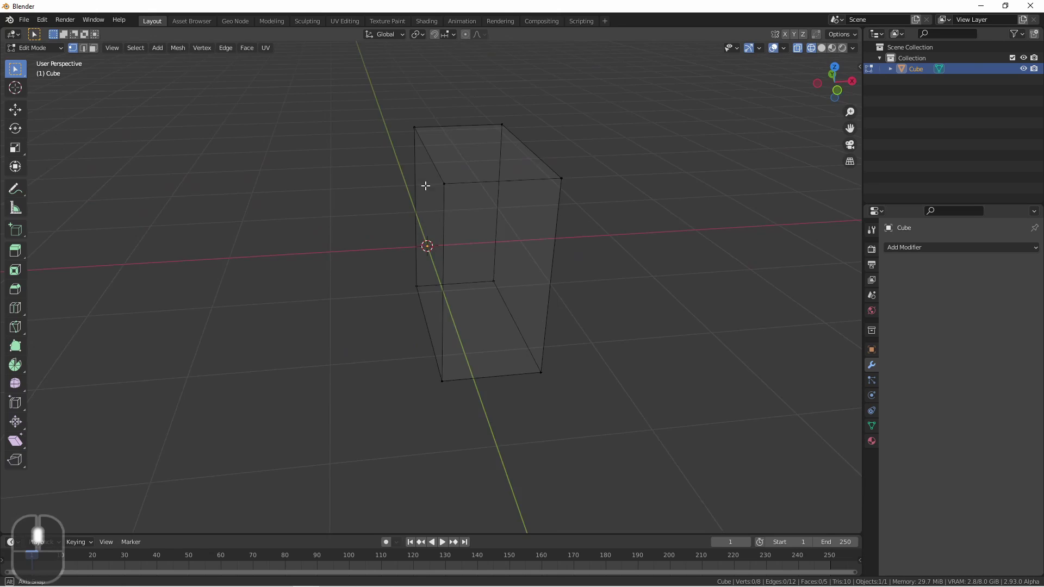
{"action": "key", "text": "z"}
{"action": "mouse_move", "coordinate": [538, 184]}
{"action": "middle_mouse_down"}
{"action": "mouse_move", "coordinate": [516, 173]}
{"action": "mouse_move", "coordinate": [441, 245]}
{"action": "middle_mouse_up"}
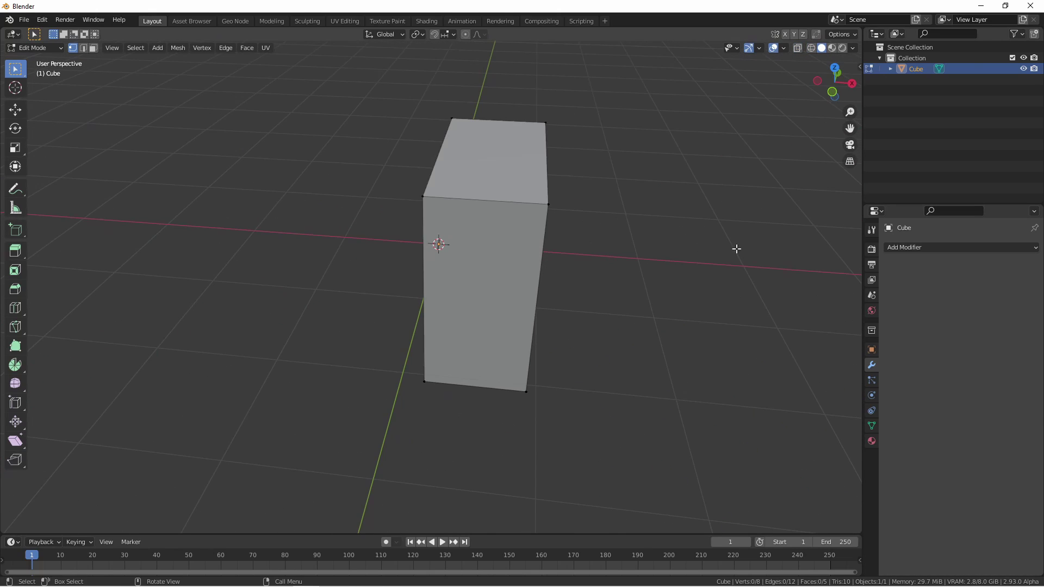
{"action": "left_click", "coordinate": [894, 247]}
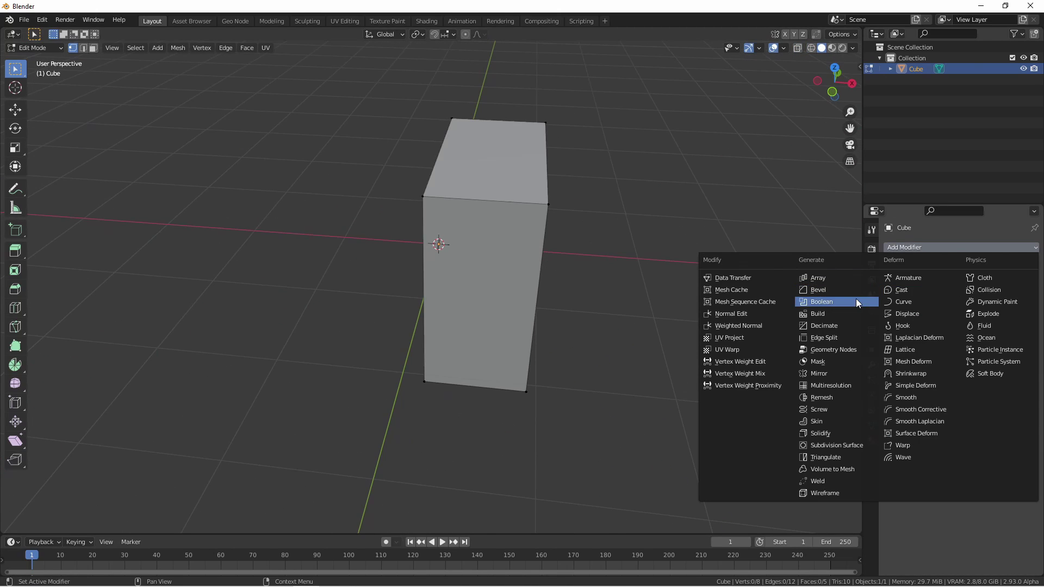
{"action": "left_click", "coordinate": [818, 373]}
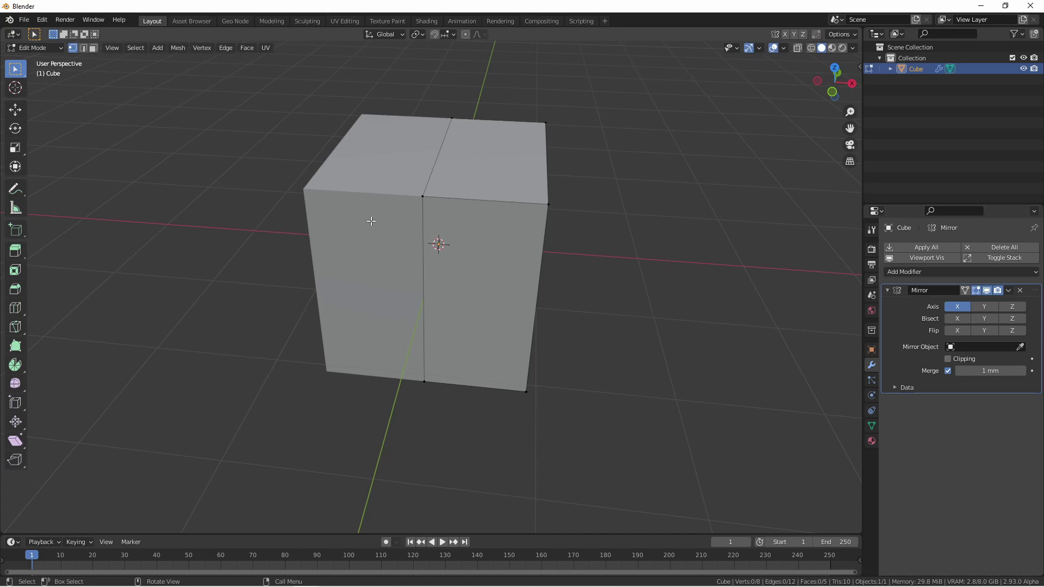
{"action": "left_click", "coordinate": [548, 204]}
{"action": "key", "text": "g"}
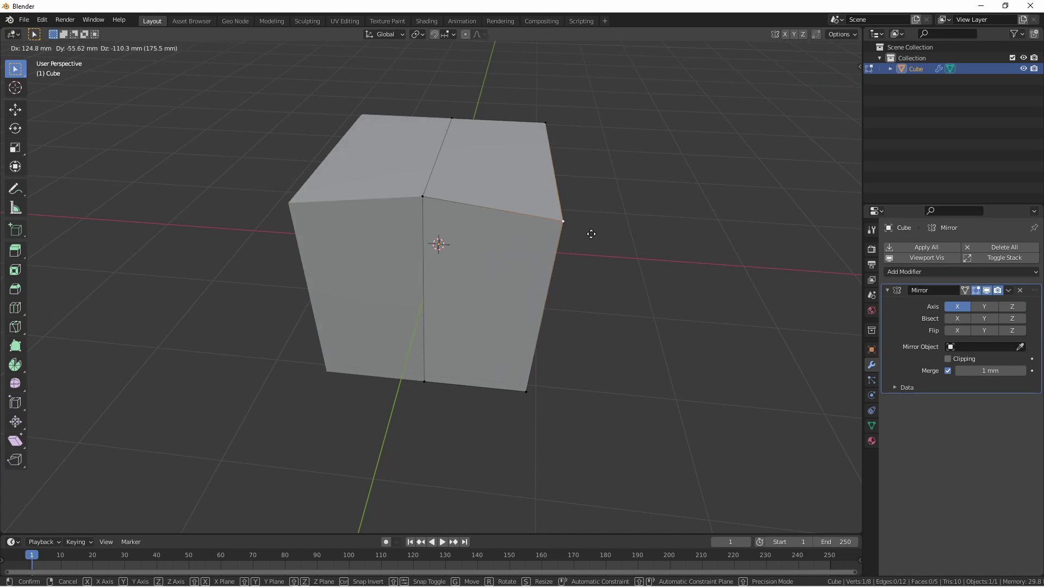
{"action": "left_click", "coordinate": [584, 222]}
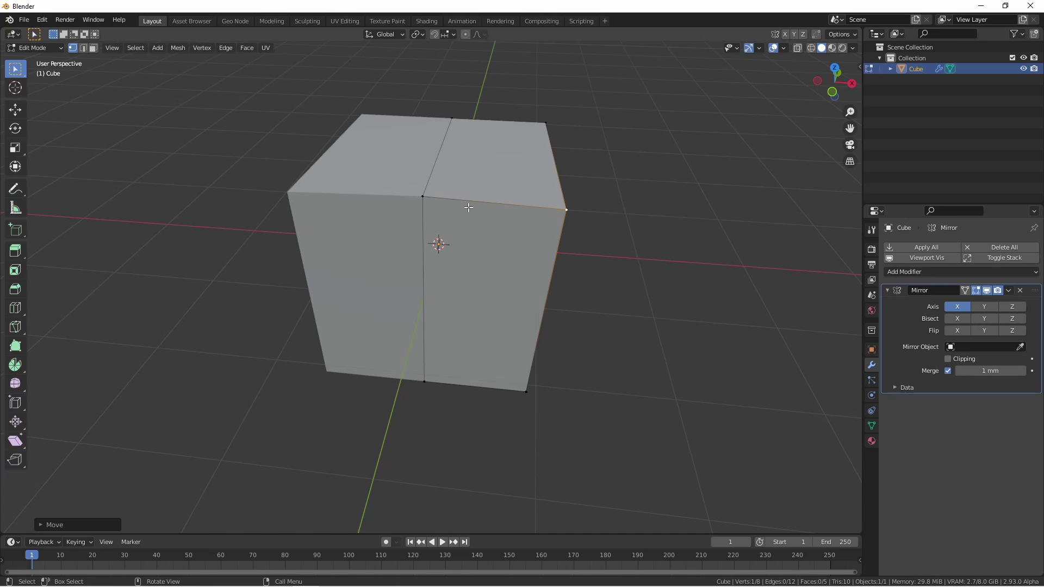
{"action": "left_click", "coordinate": [422, 199]}
{"action": "key", "text": "g"}
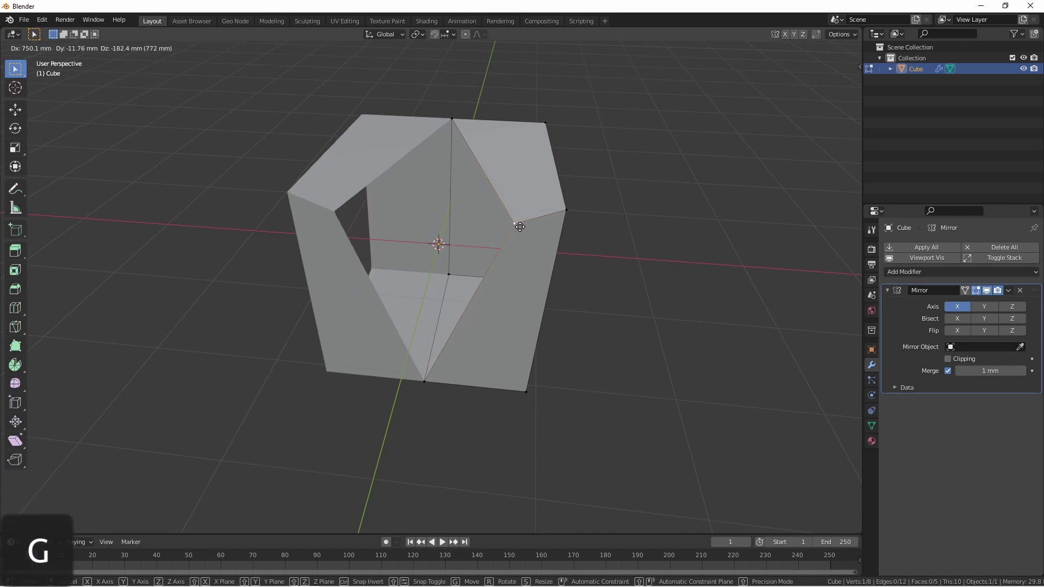
{"action": "key", "text": "Escape"}
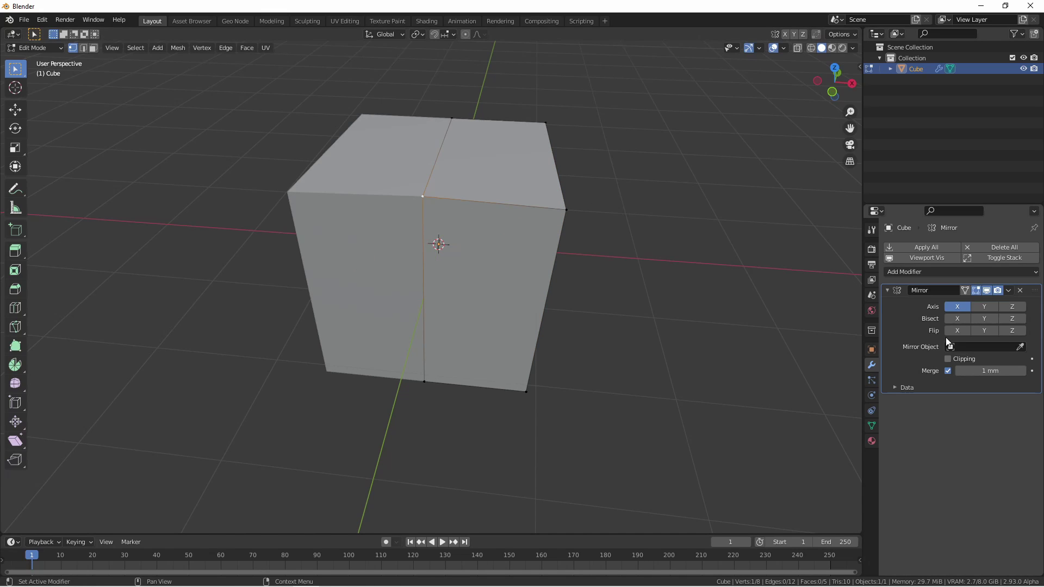
Enable Clipping on the Mirror modifier and move the centre and top-middle vertices into a shallow V
{"action": "left_click", "coordinate": [948, 359]}
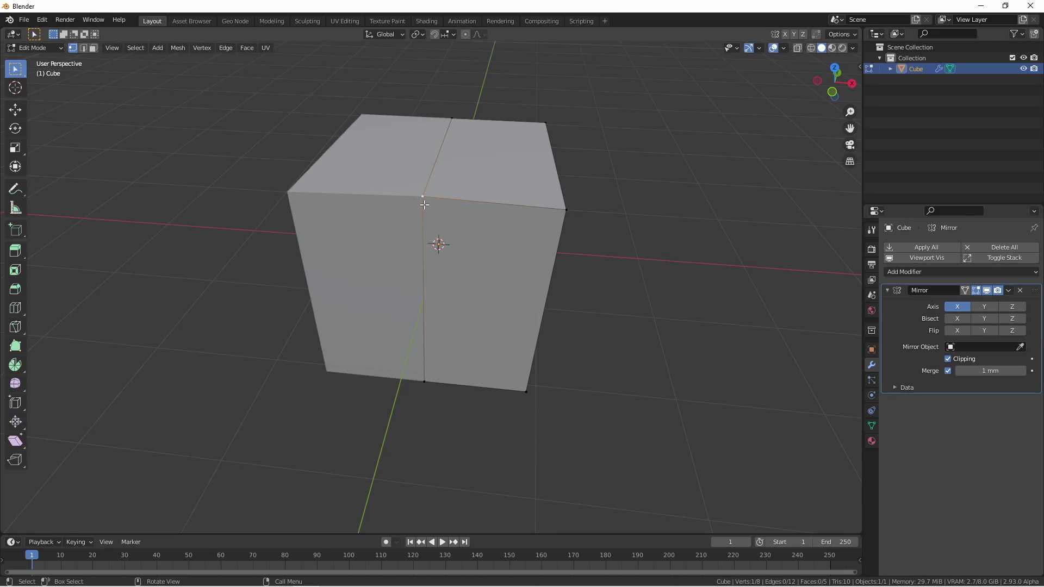
{"action": "key", "text": "g"}
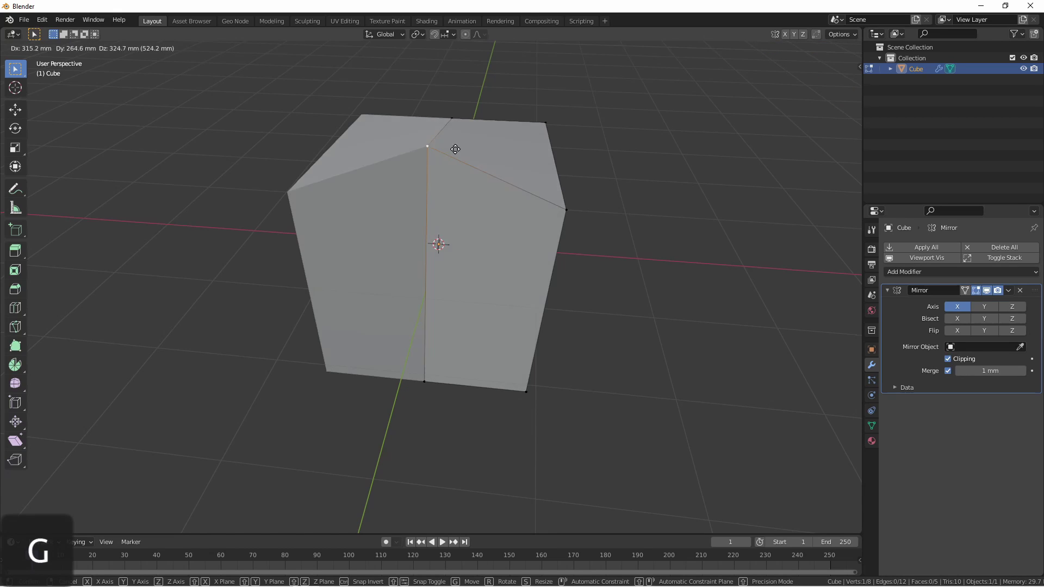
{"action": "left_click", "coordinate": [432, 226]}
{"action": "left_click", "coordinate": [466, 111]}
{"action": "key", "text": "g"}
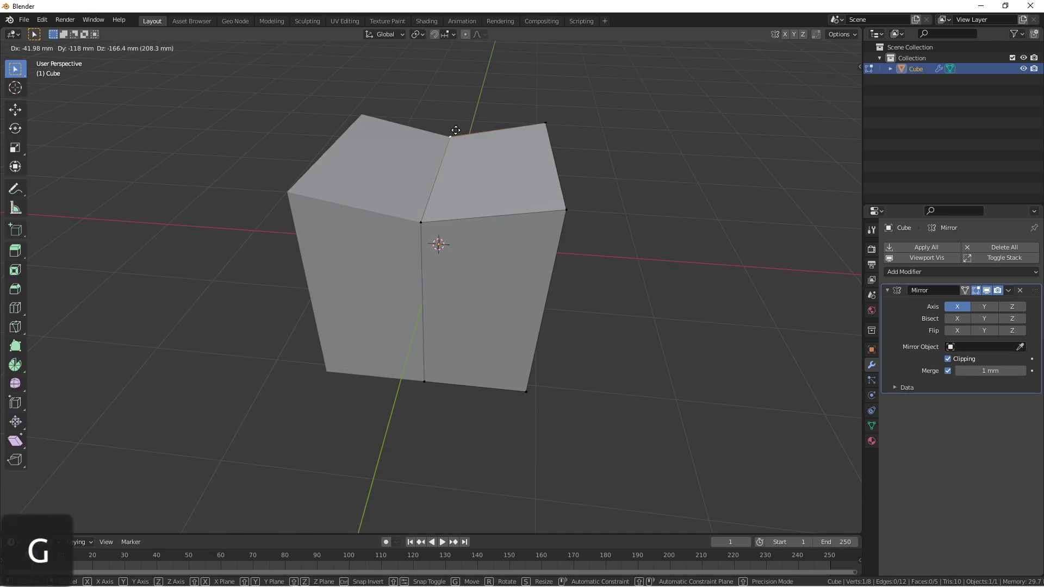
{"action": "left_click", "coordinate": [450, 129]}
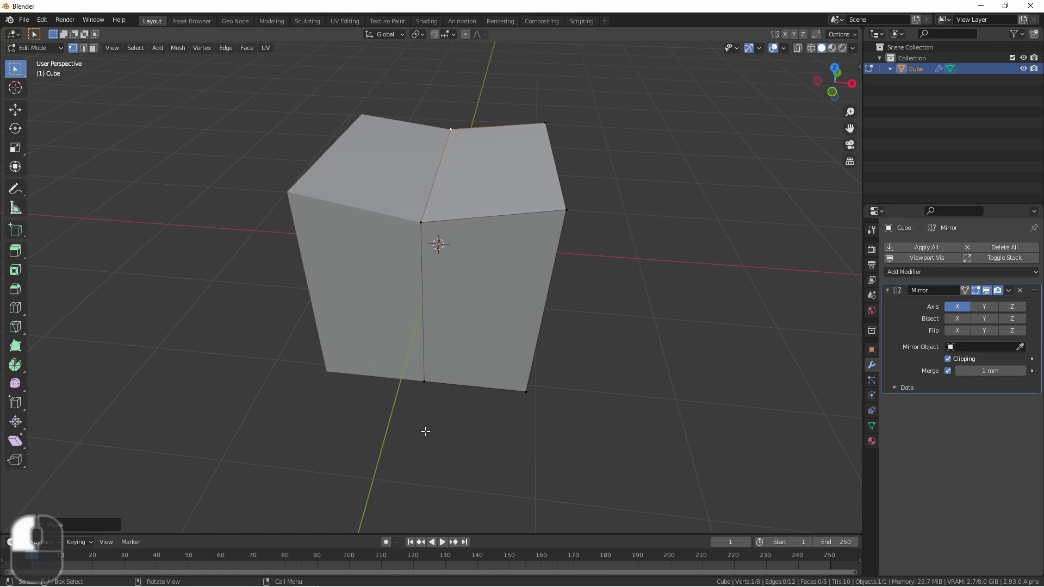
Select the bottom-middle and right corner vertices and move the corner to reshape the cube
{"action": "left_click", "coordinate": [436, 392]}
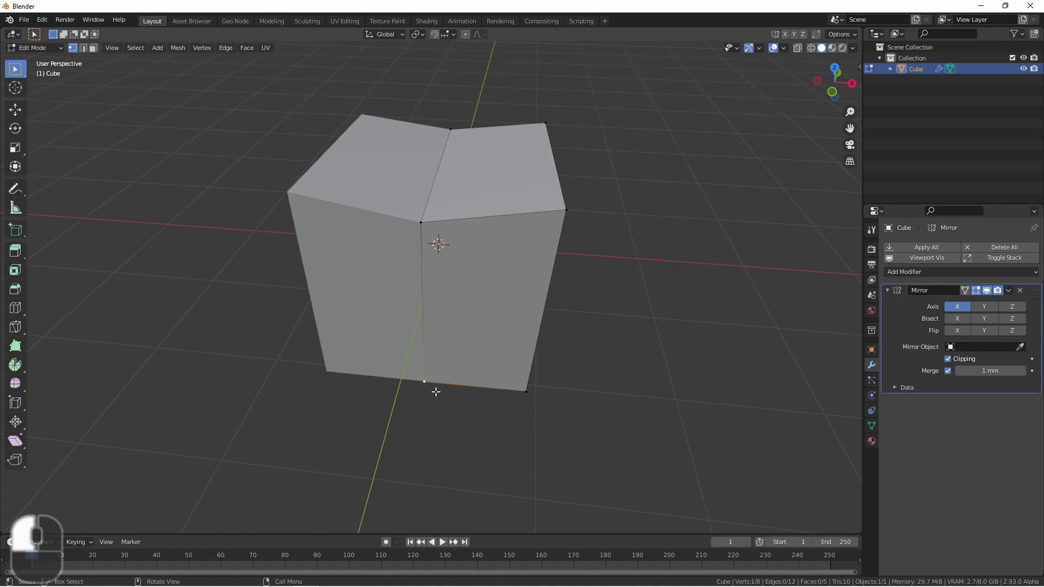
{"action": "left_click", "coordinate": [571, 210]}
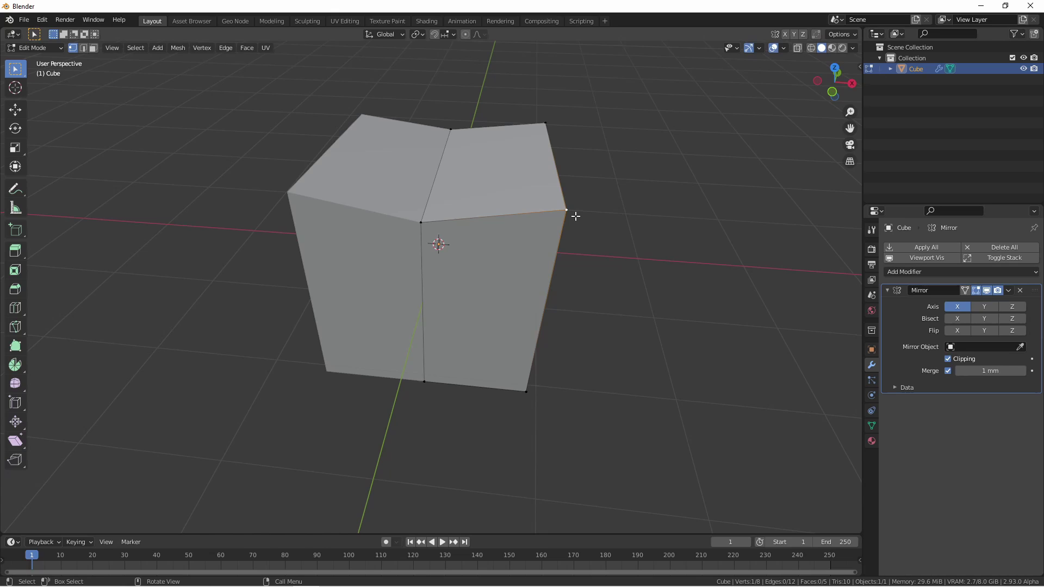
{"action": "key", "text": "g"}
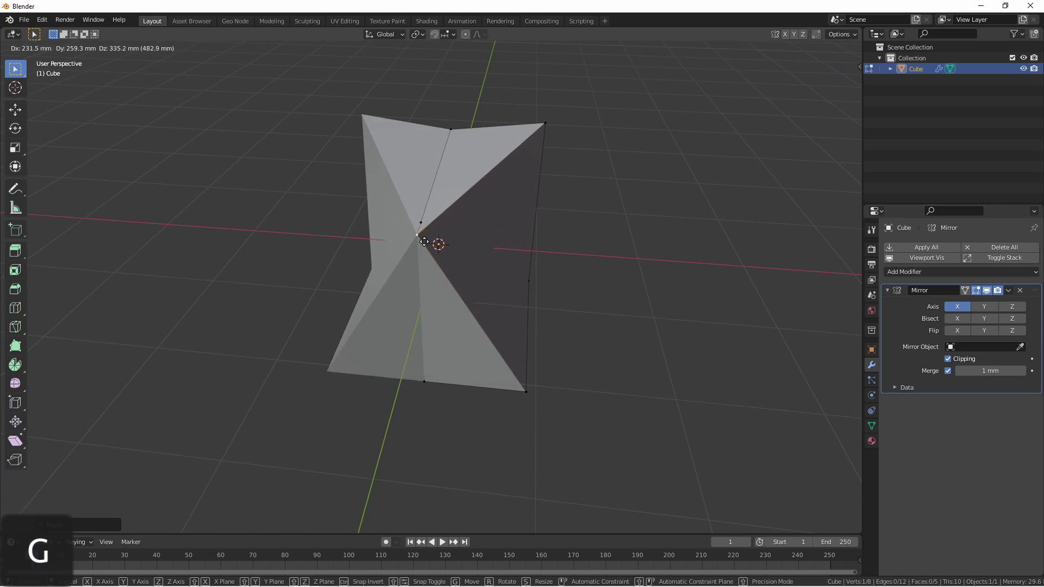
{"action": "left_click", "coordinate": [462, 308]}
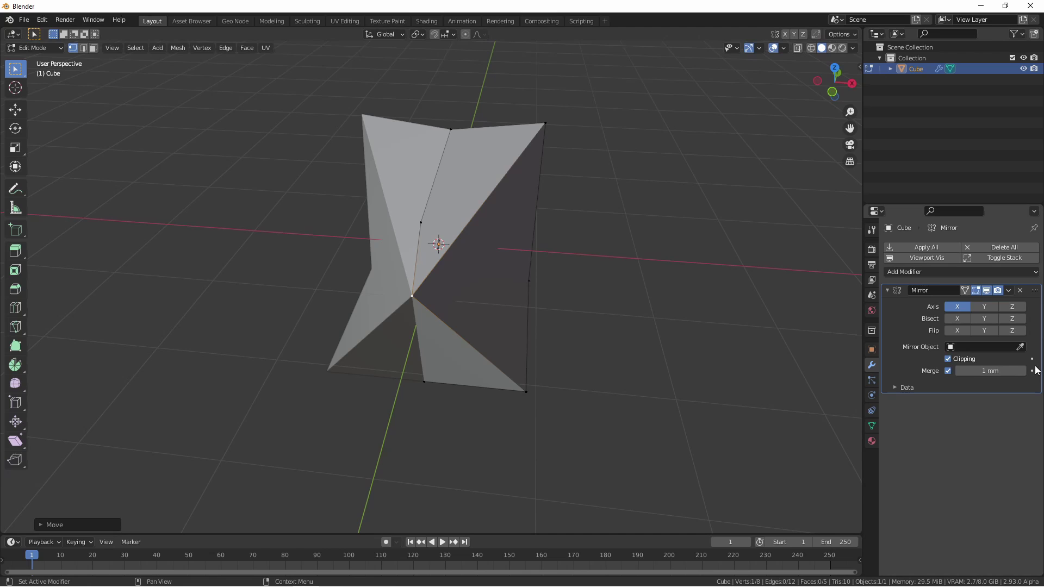
Toggle Clipping off to pull a vertex off the mirror plane, then back on and snap it to the seam
{"action": "left_click", "coordinate": [948, 359]}
{"action": "key", "text": "g"}
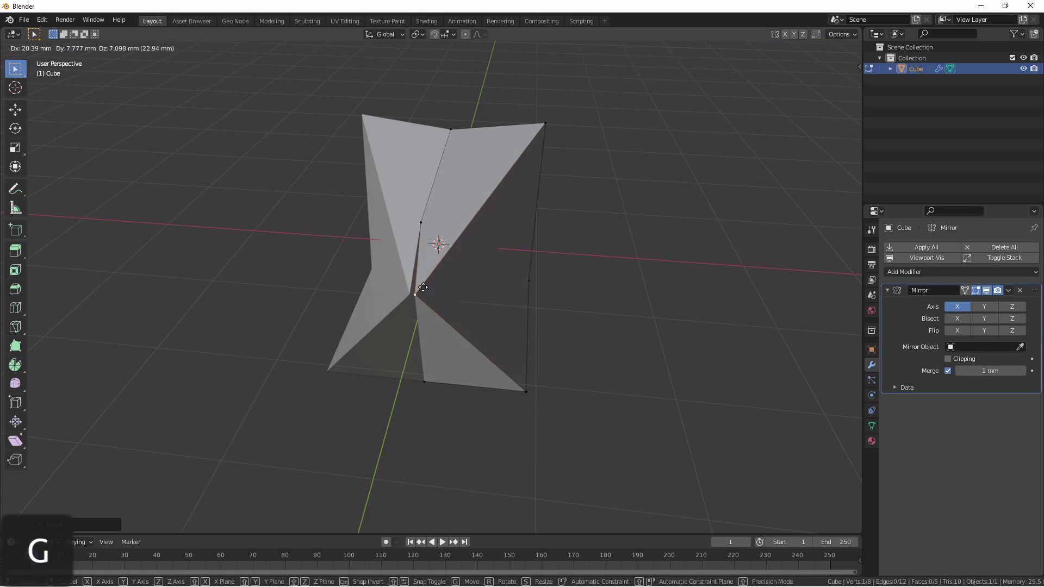
{"action": "left_click", "coordinate": [534, 262]}
{"action": "left_click", "coordinate": [948, 358]}
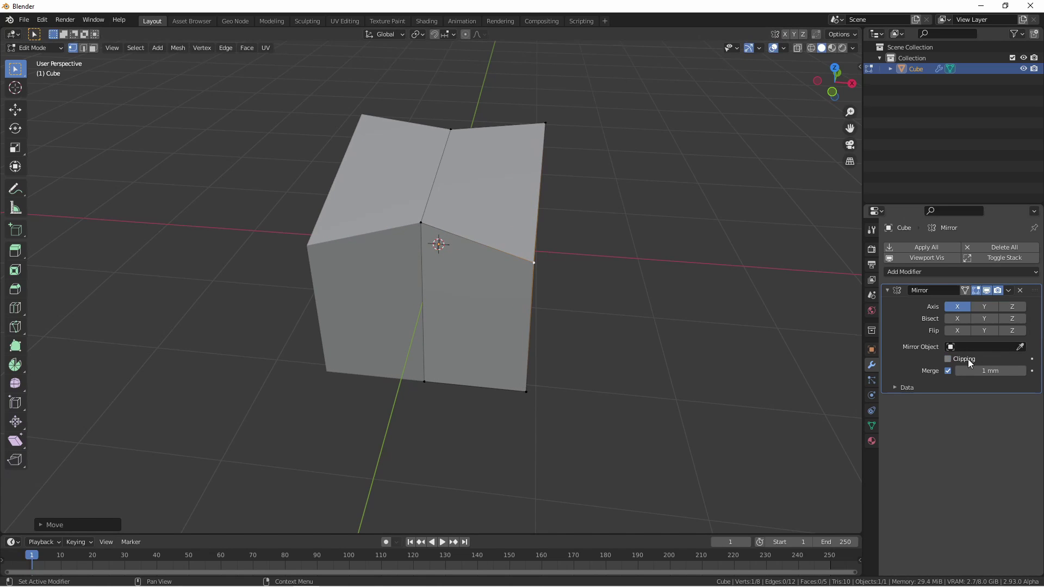
{"action": "key", "text": "g"}
{"action": "left_click", "coordinate": [520, 233]}
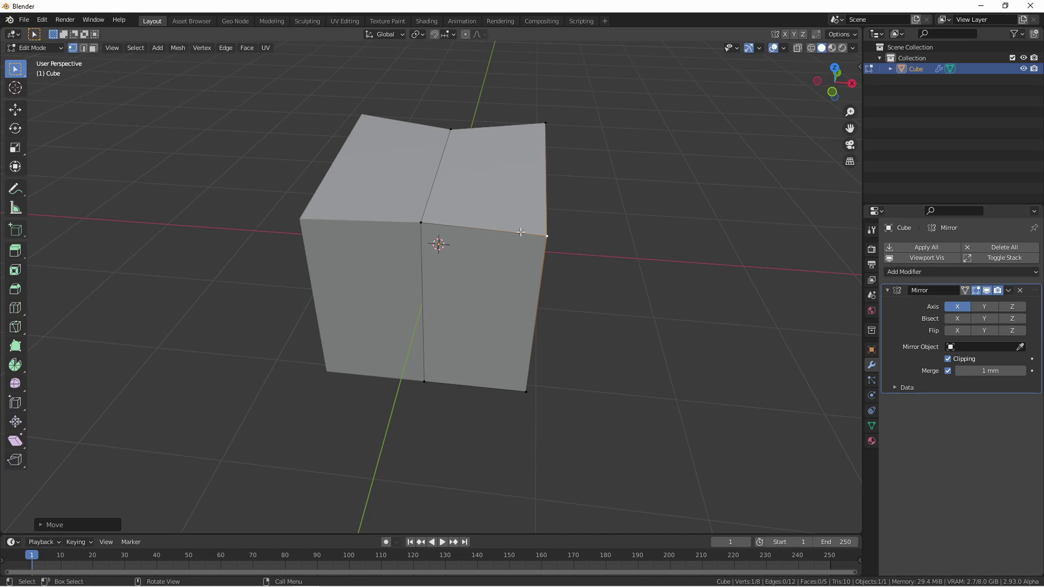
Add an Empty, scale it up and set it as the Mirror Object in the cube's Mirror modifier
{"action": "key", "text": "shift+a"}
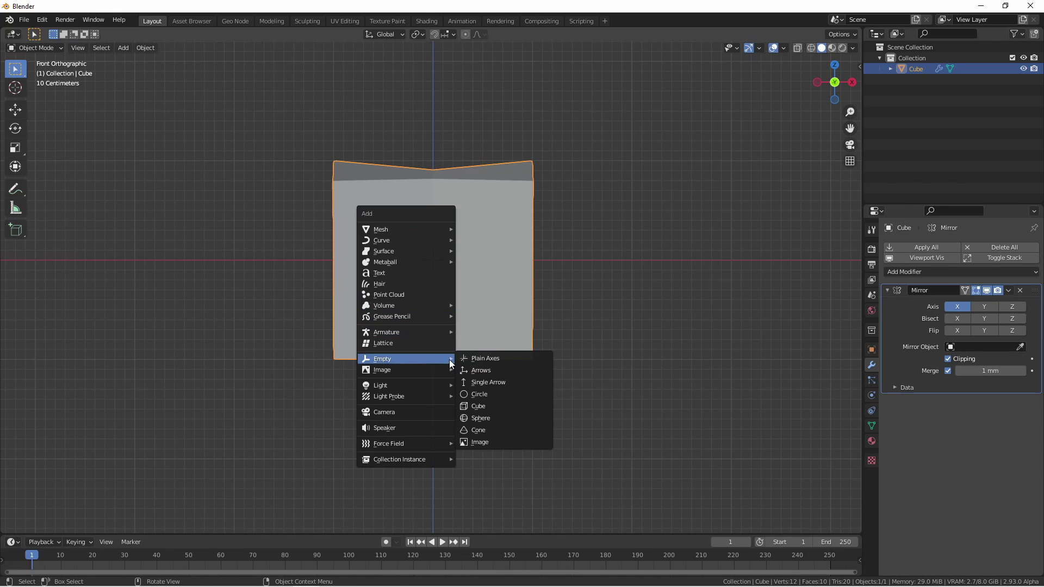
{"action": "left_click", "coordinate": [471, 359]}
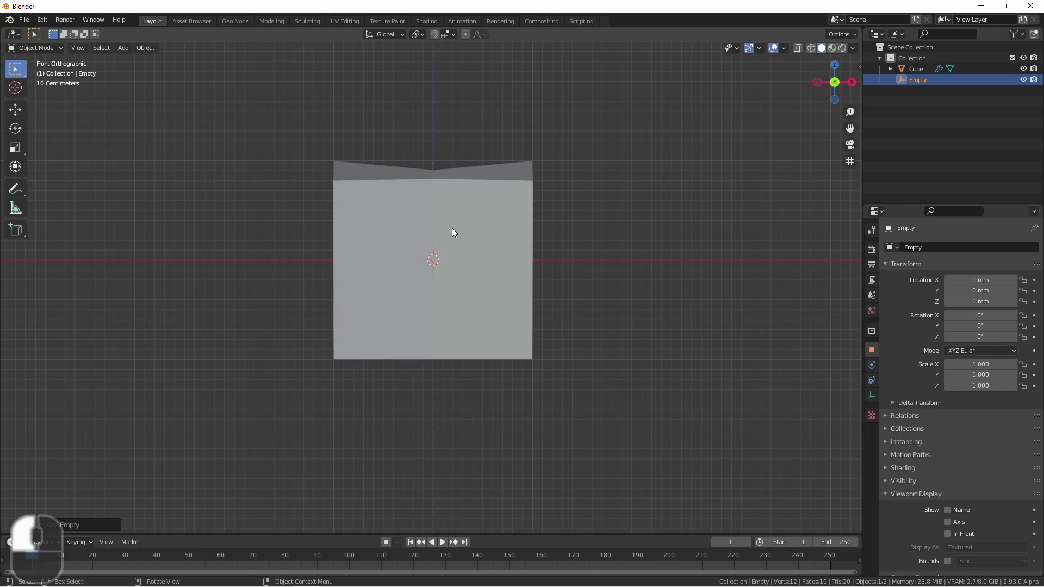
{"action": "middle_click_drag", "start_coordinate": [452, 232], "coordinate": [522, 212]}
{"action": "key", "text": "s"}
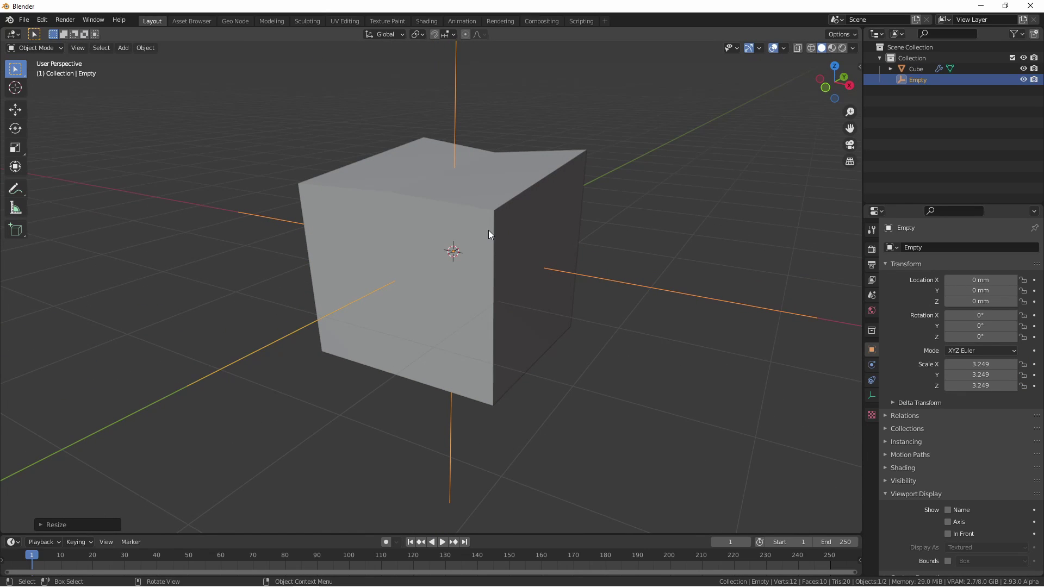
{"action": "left_click", "coordinate": [488, 230]}
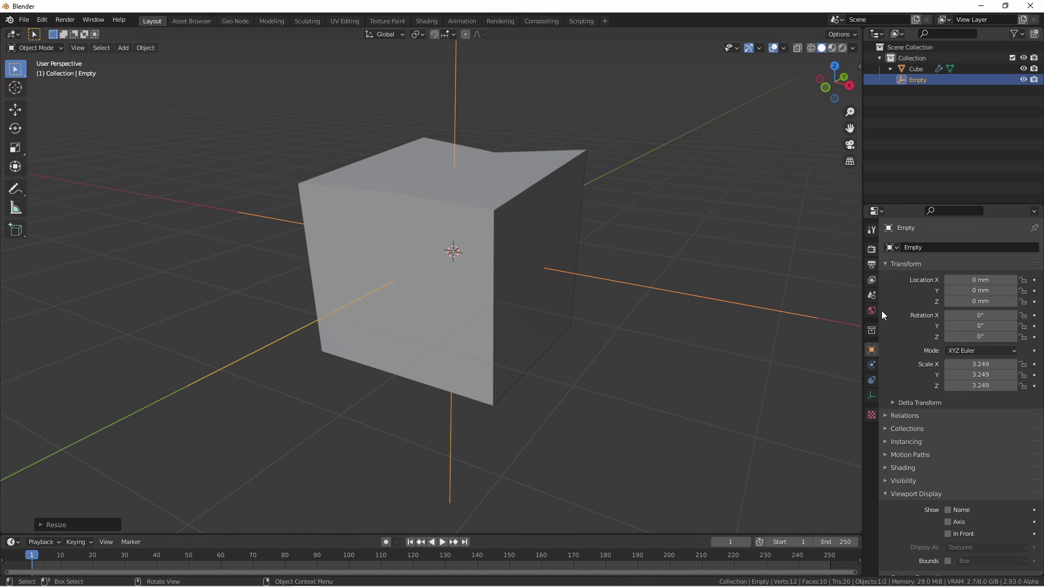
{"action": "left_click", "coordinate": [871, 365]}
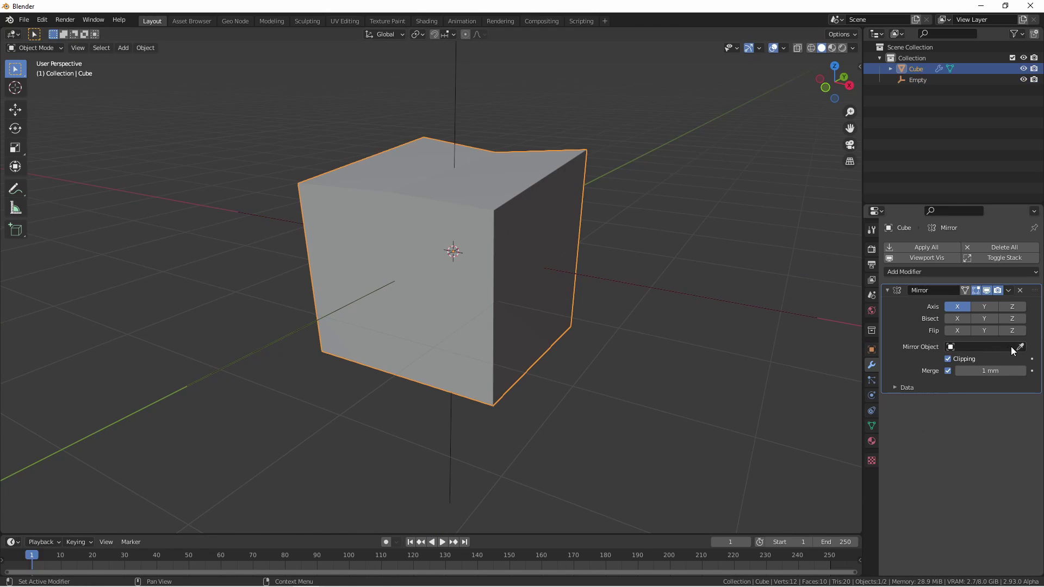
{"action": "left_click", "coordinate": [456, 125]}
In front view, move the Empty sideways and upward so the mirrored halves separate
{"action": "key", "text": "KP_1"}
{"action": "key", "text": "g"}
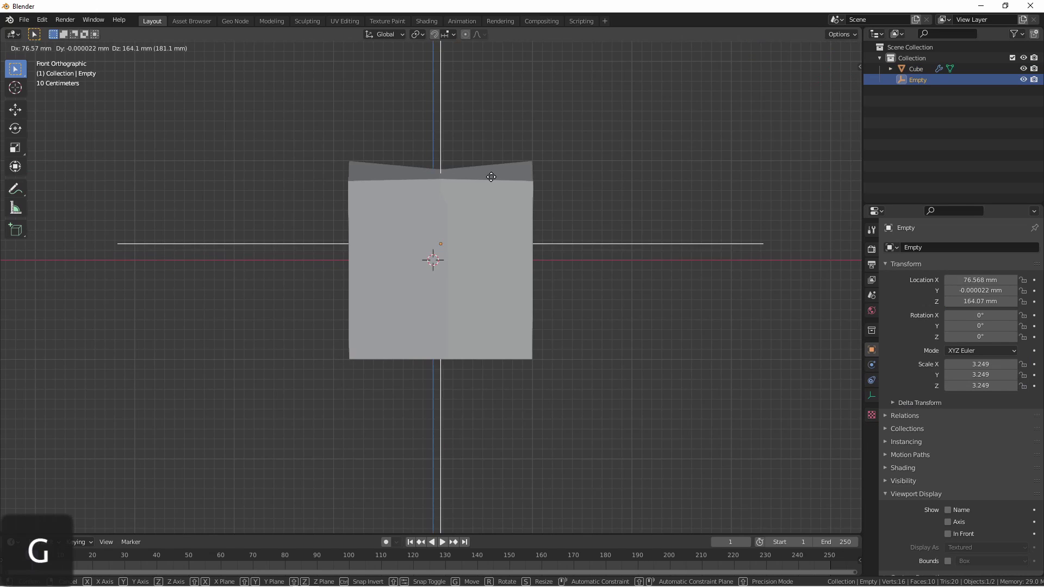
{"action": "left_click", "coordinate": [394, 187]}
{"action": "key", "text": "g"}
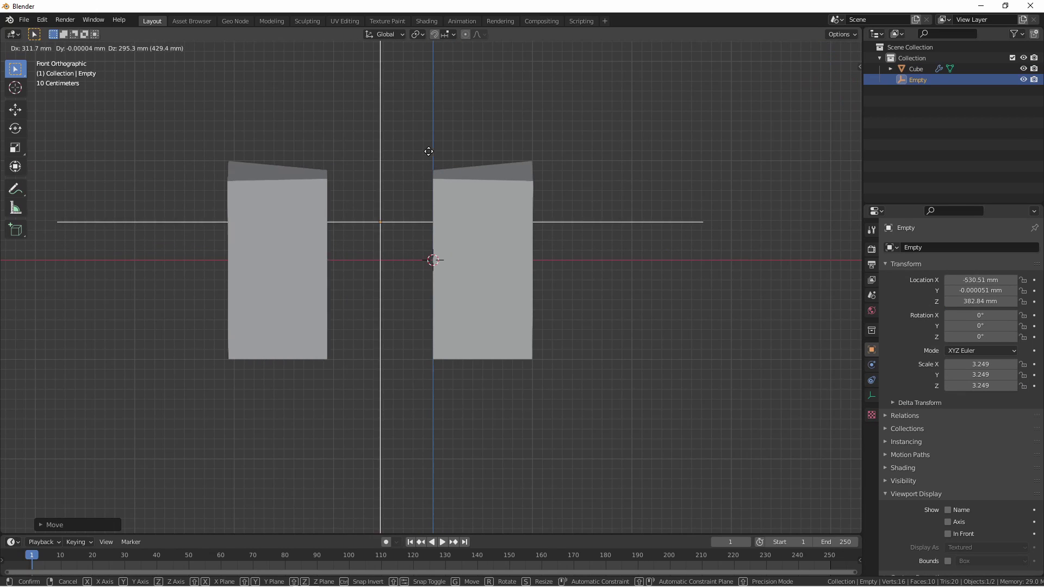
{"action": "left_click", "coordinate": [457, 114]}
{"action": "mouse_move", "coordinate": [456, 115]}
{"action": "middle_mouse_down"}
{"action": "mouse_move", "coordinate": [468, 150]}
{"action": "mouse_move", "coordinate": [410, 175]}
{"action": "middle_mouse_up"}
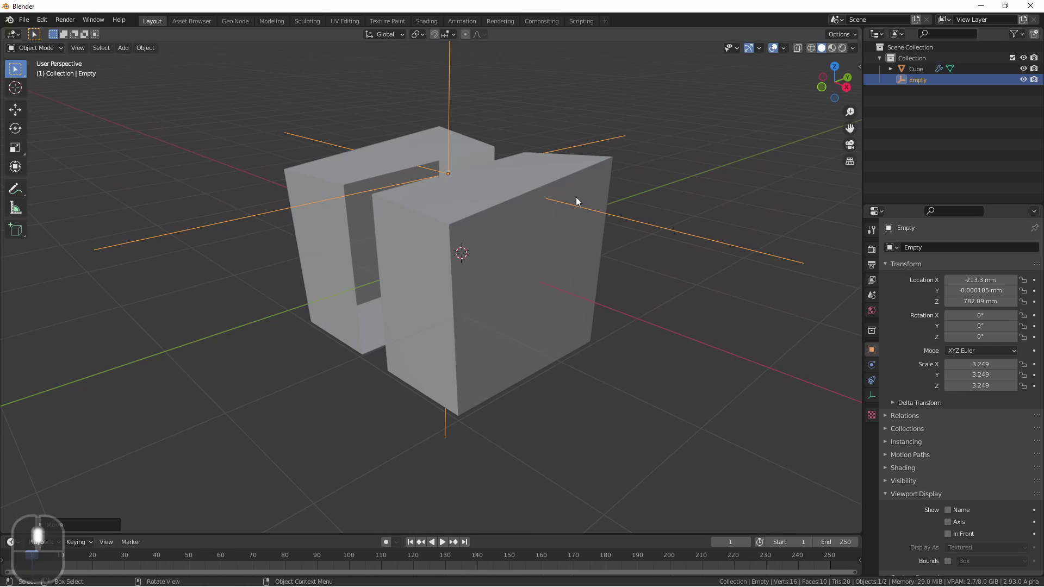
Rotate and move the Empty repeatedly so the mirrored half tilts and shifts around it
{"action": "key", "text": "r"}
{"action": "left_click", "coordinate": [577, 147]}
{"action": "middle_click_drag", "start_coordinate": [571, 151], "coordinate": [526, 166]}
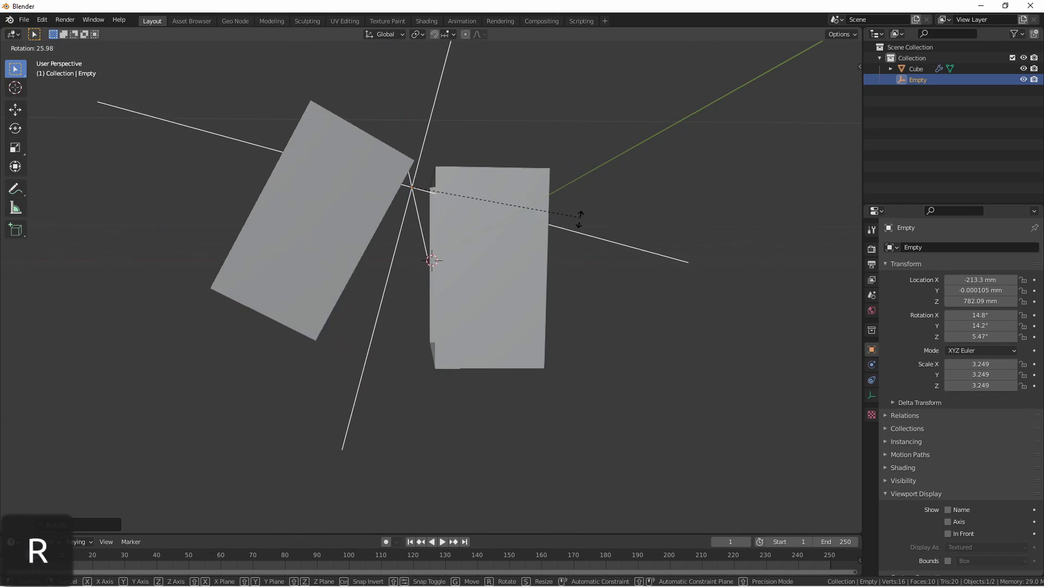
{"action": "left_click", "coordinate": [580, 219]}
{"action": "key", "text": "g"}
{"action": "left_click", "coordinate": [508, 223]}
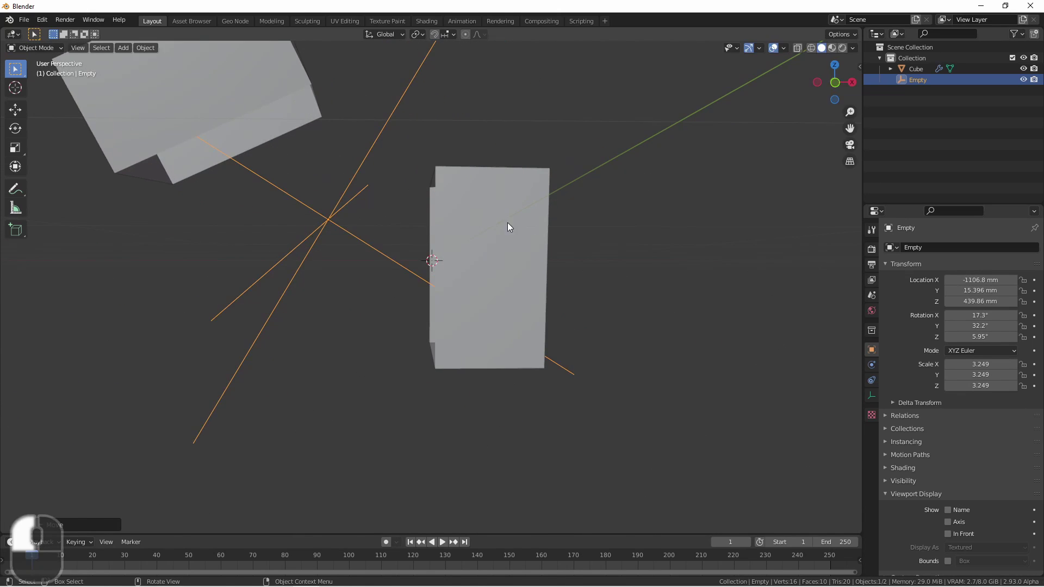
{"action": "key", "text": "r"}
{"action": "left_click", "coordinate": [424, 82]}
{"action": "mouse_move", "coordinate": [413, 120]}
{"action": "middle_mouse_down"}
{"action": "mouse_move", "coordinate": [383, 213]}
{"action": "mouse_move", "coordinate": [482, 114]}
{"action": "middle_mouse_up"}
{"action": "key", "text": "r"}
{"action": "left_click", "coordinate": [433, 228]}
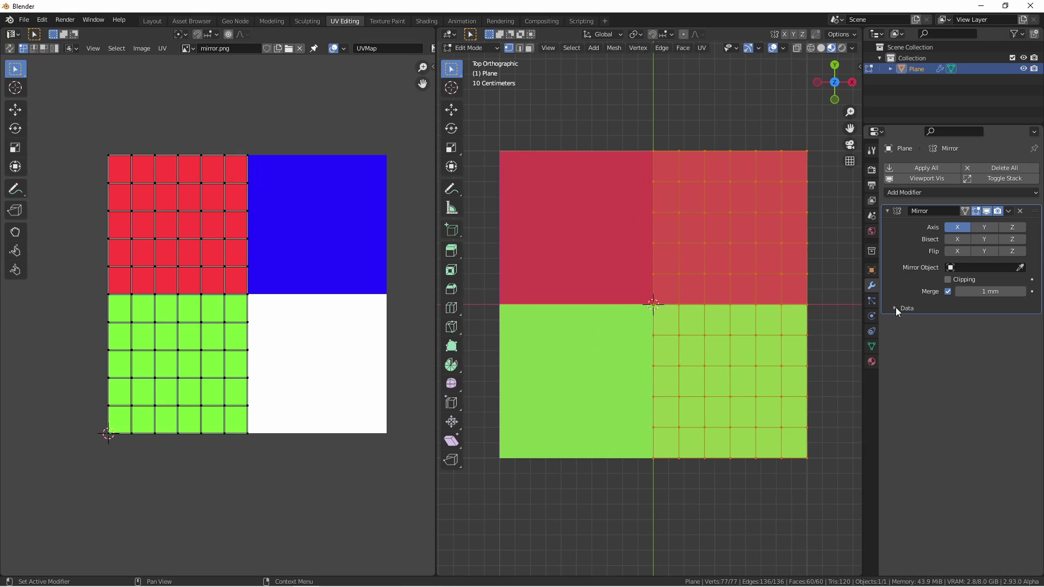
Expand the Mirror modifier's Data subpanel to show its UV mirroring and offset settings
{"action": "left_click", "coordinate": [896, 307]}
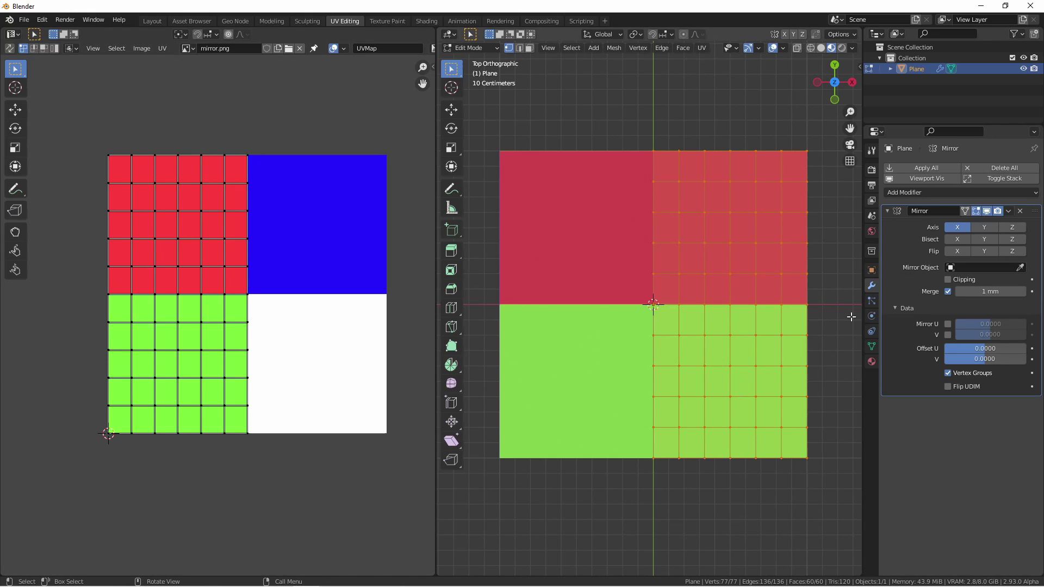
Compare Mirror U alone, Mirror V alone, then both U and V mirrored on the plane's texture
{"action": "left_click", "coordinate": [948, 325]}
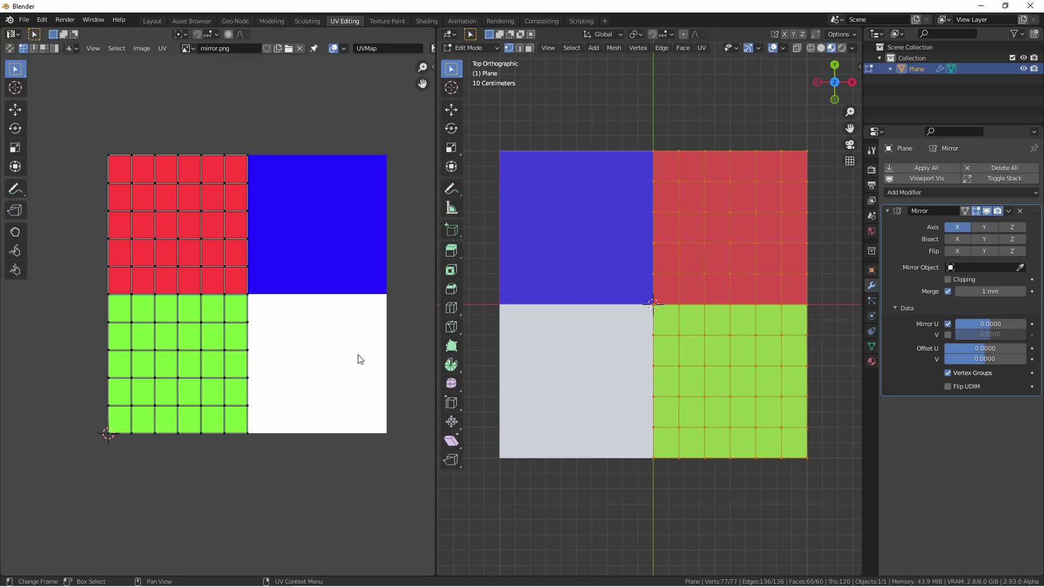
{"action": "left_click", "coordinate": [946, 324]}
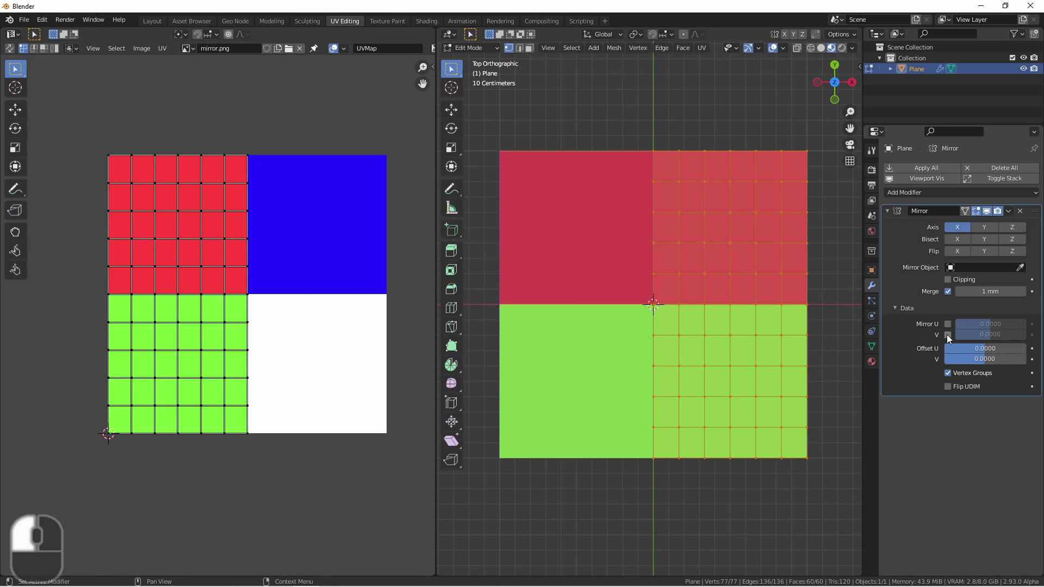
{"action": "left_click", "coordinate": [947, 336]}
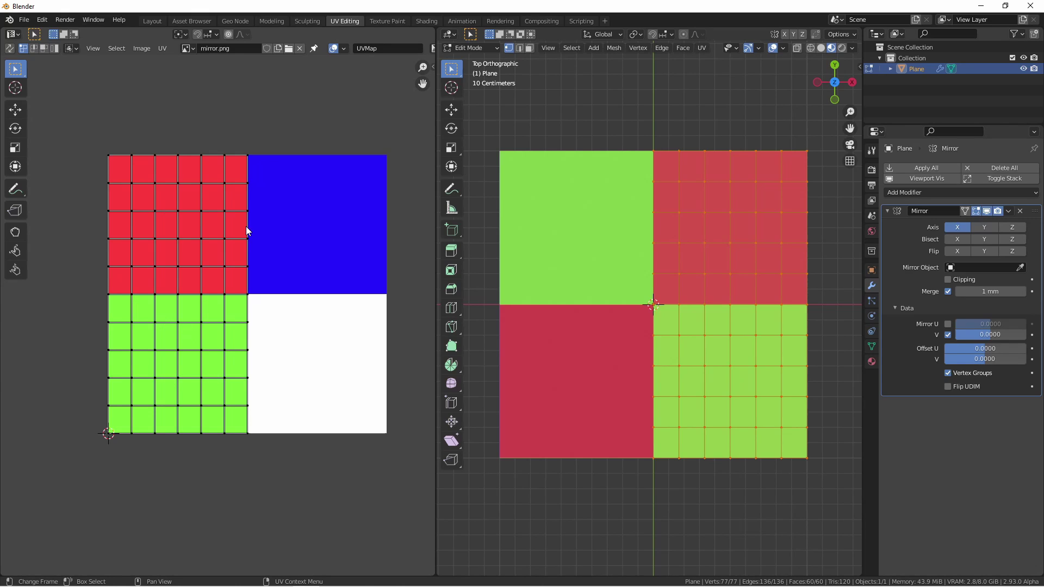
{"action": "left_click", "coordinate": [949, 324]}
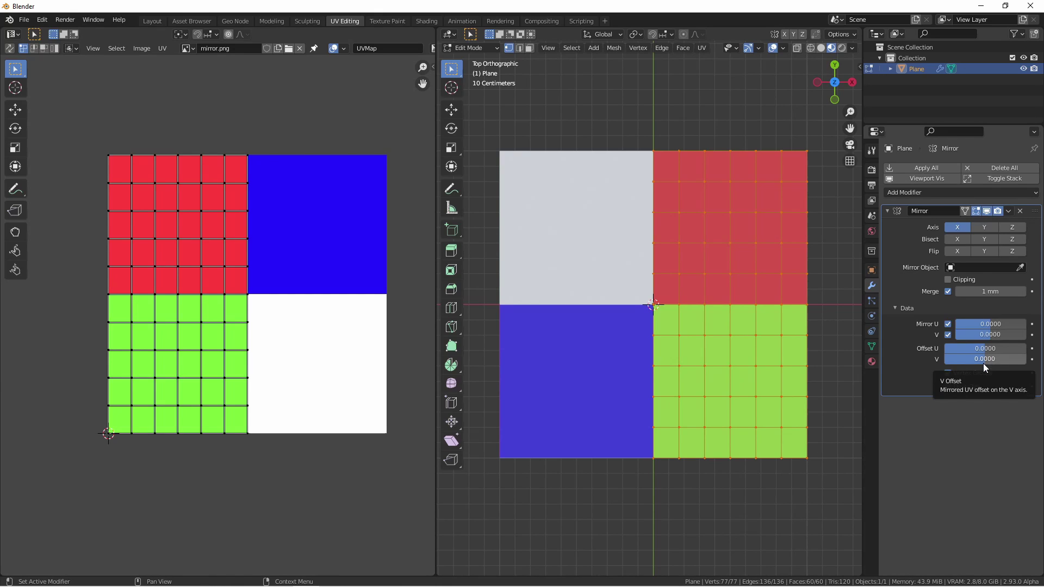
Drag the Offset U and Offset V fields to shift the mirrored half's UVs
{"action": "mouse_move", "coordinate": [982, 348]}
{"action": "left_mouse_down"}
{"action": "mouse_move", "coordinate": [1020, 348]}
{"action": "mouse_move", "coordinate": [990, 352]}
{"action": "left_mouse_up"}
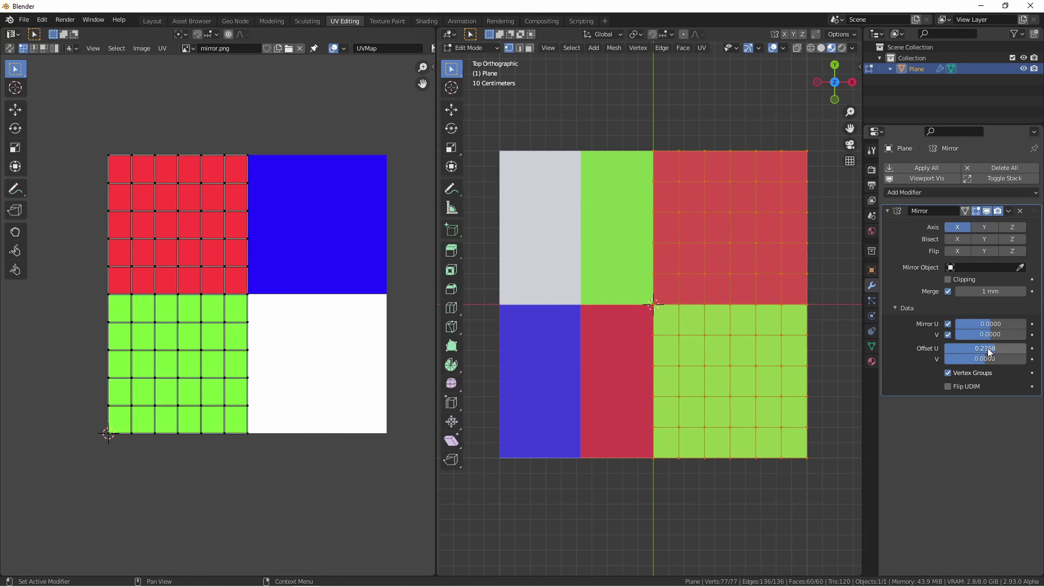
{"action": "left_click_drag", "start_coordinate": [979, 359], "coordinate": [1016, 359]}
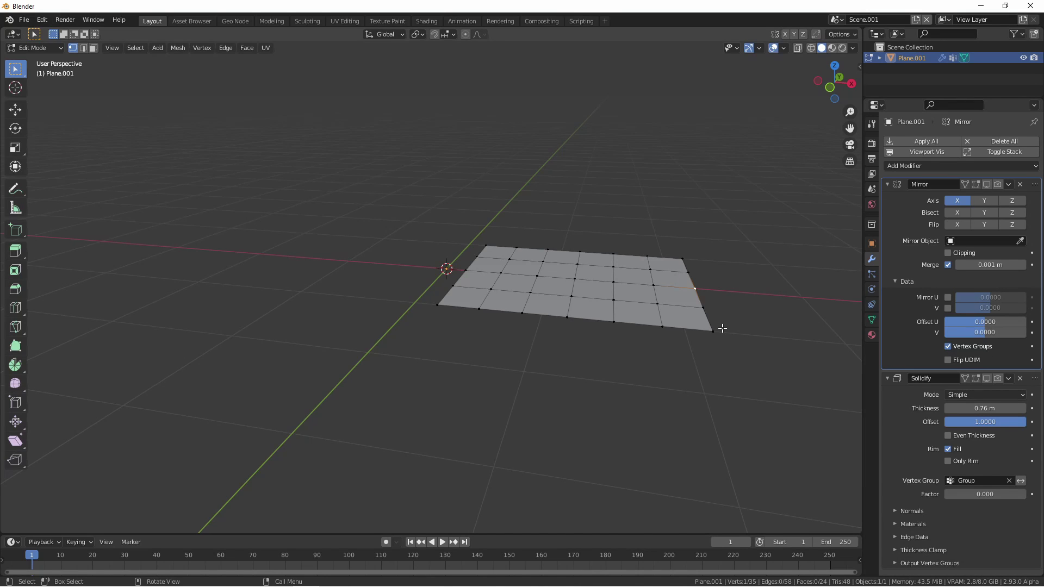
Show the Mirror and Solidify results in Edit Mode with vertex weights displayed on the thickened geometry
{"action": "left_click", "coordinate": [977, 183]}
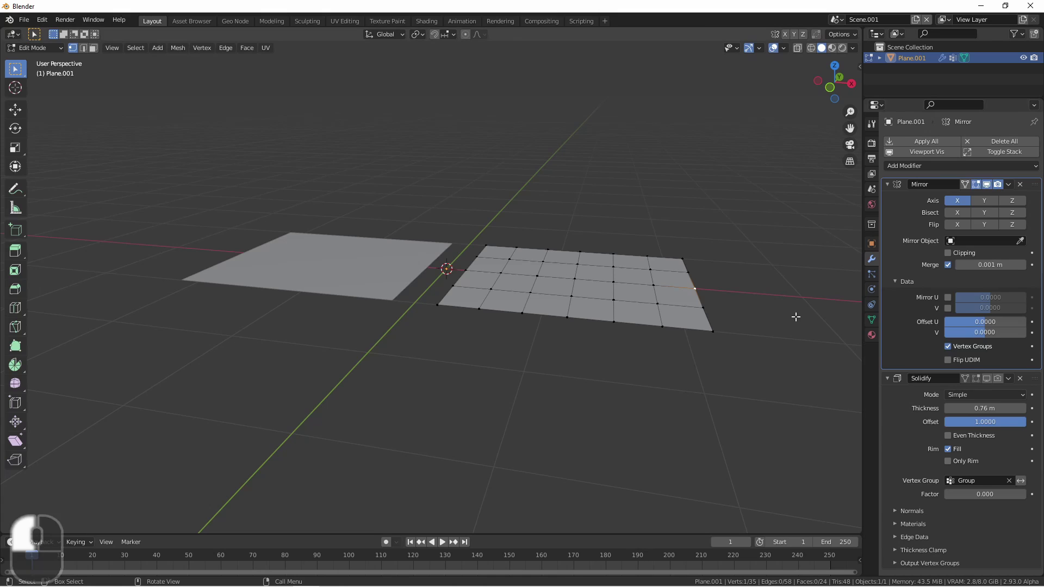
{"action": "left_click", "coordinate": [966, 378]}
{"action": "left_click", "coordinate": [995, 379]}
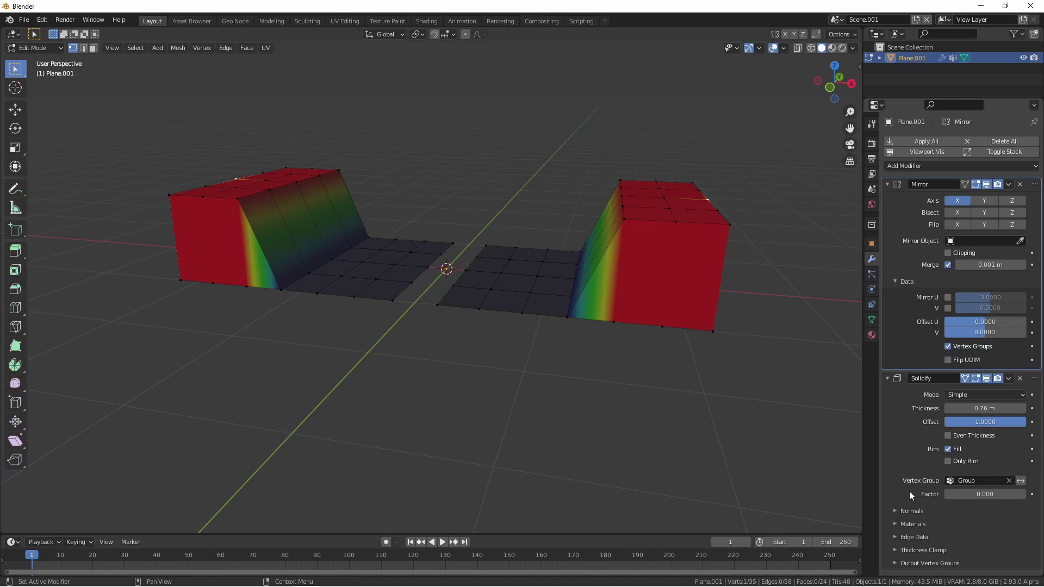
{"action": "left_click", "coordinate": [871, 320]}
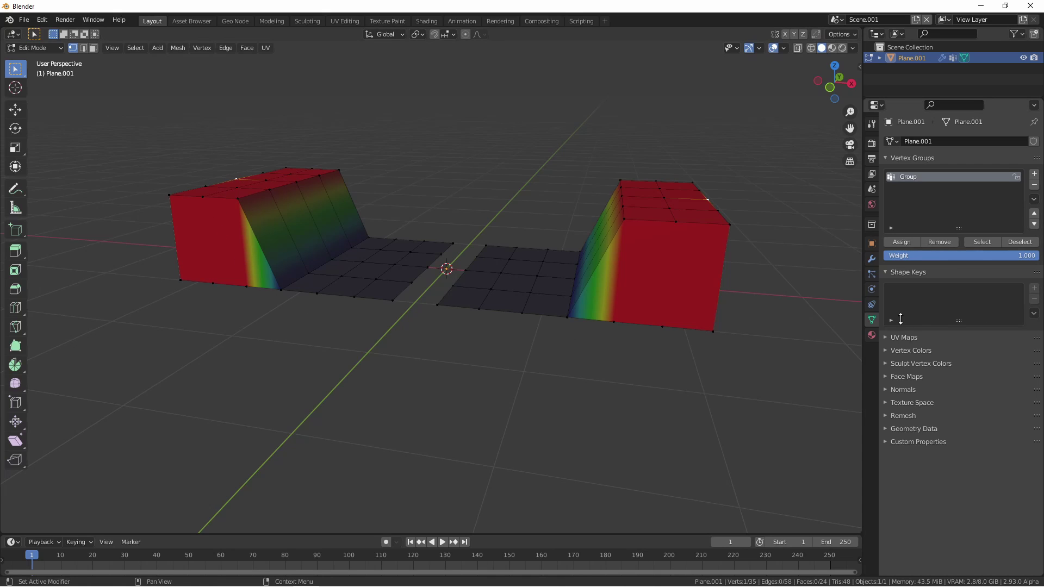
Toggle the Mirror modifier's Vertex Groups option off and back on
{"action": "key", "text": "ctrl+Tab"}
{"action": "left_click", "coordinate": [966, 348]}
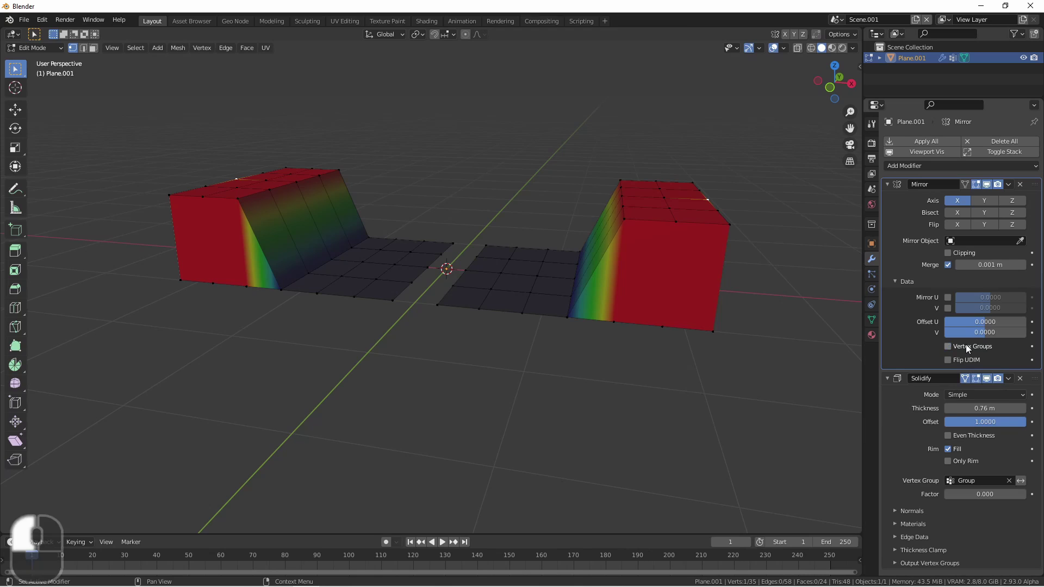
{"action": "left_click", "coordinate": [966, 347]}
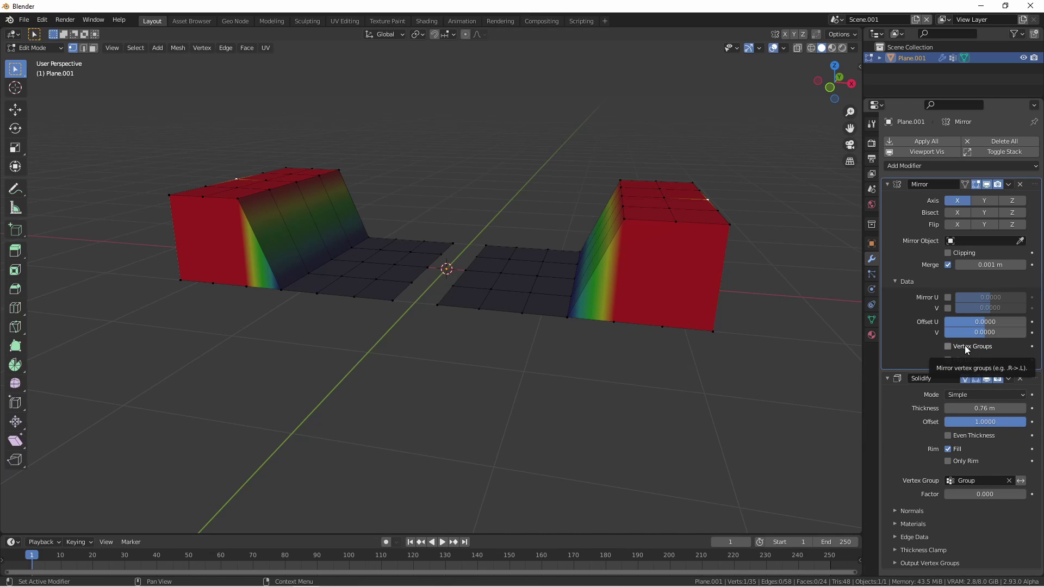
Add a new vertex group and assign the middle edge loops on both halves to it
{"action": "left_click", "coordinate": [872, 319]}
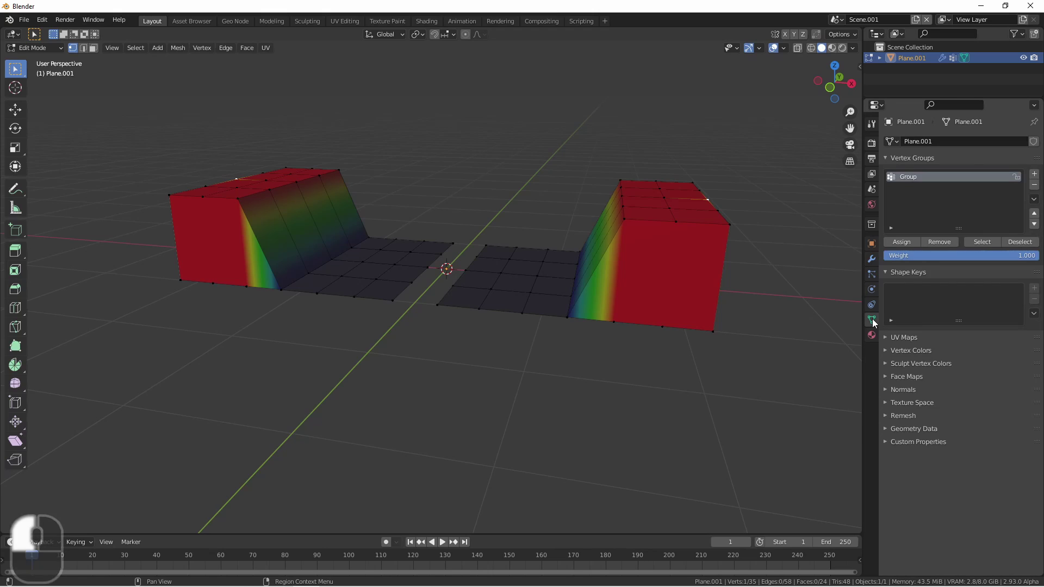
{"action": "left_click", "coordinate": [1034, 176]}
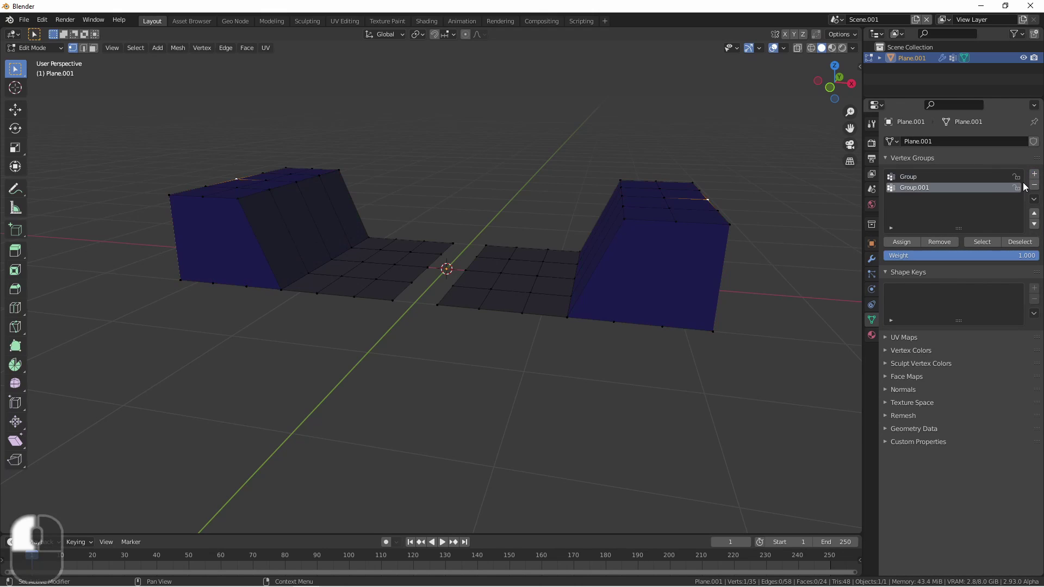
{"action": "left_click", "coordinate": [568, 311], "text": "alt"}
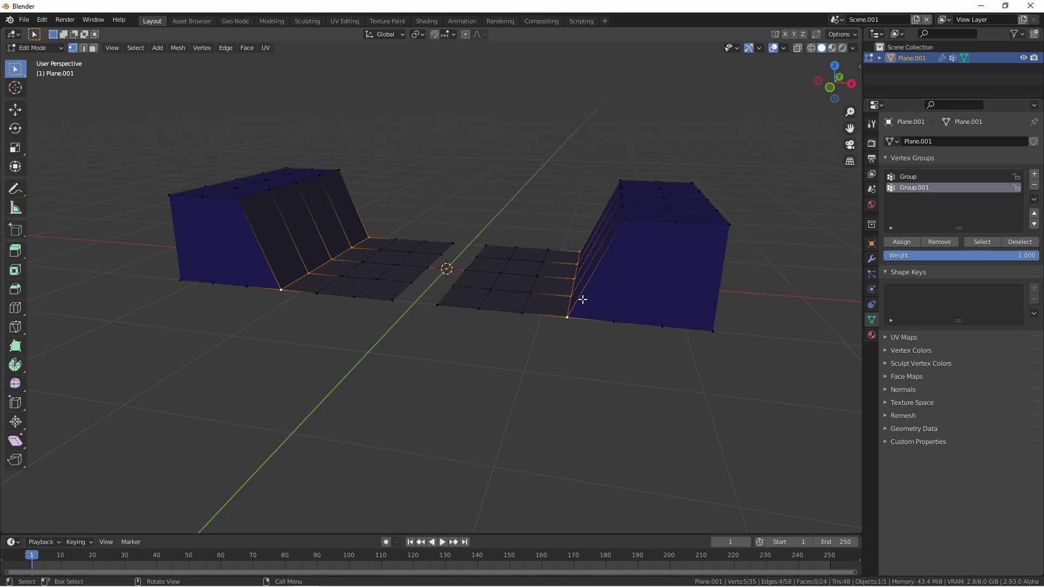
{"action": "left_click", "coordinate": [901, 242]}
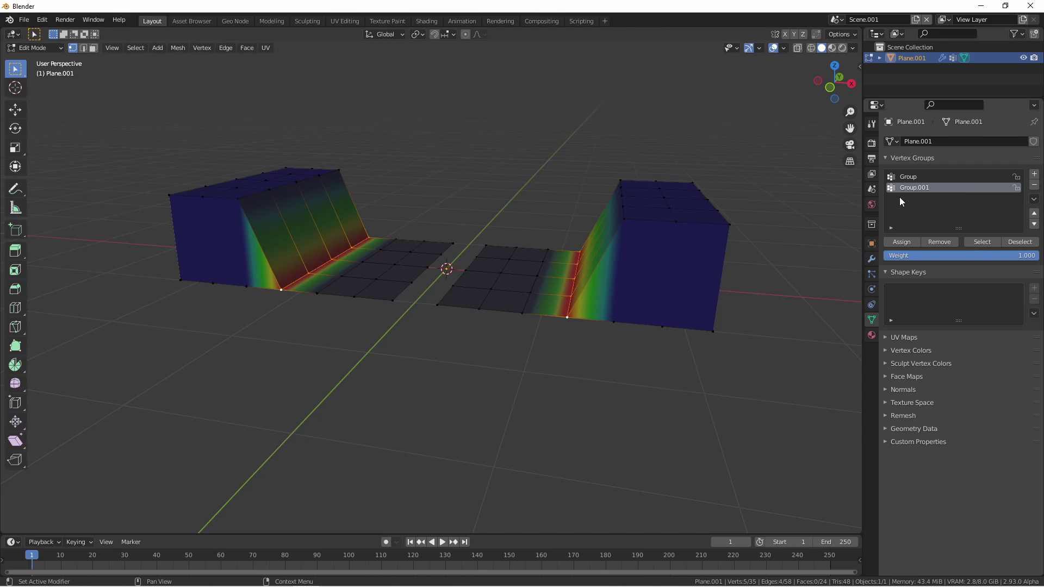
{"action": "left_click", "coordinate": [905, 177]}
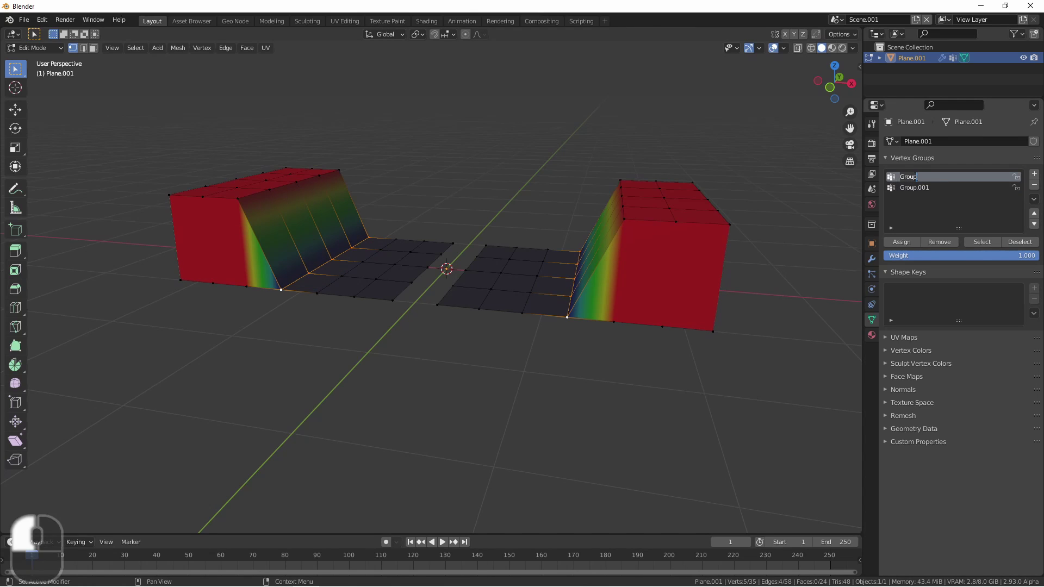
Rename the vertex groups to Group.R and Group.L
{"action": "double_click", "coordinate": [911, 180]}
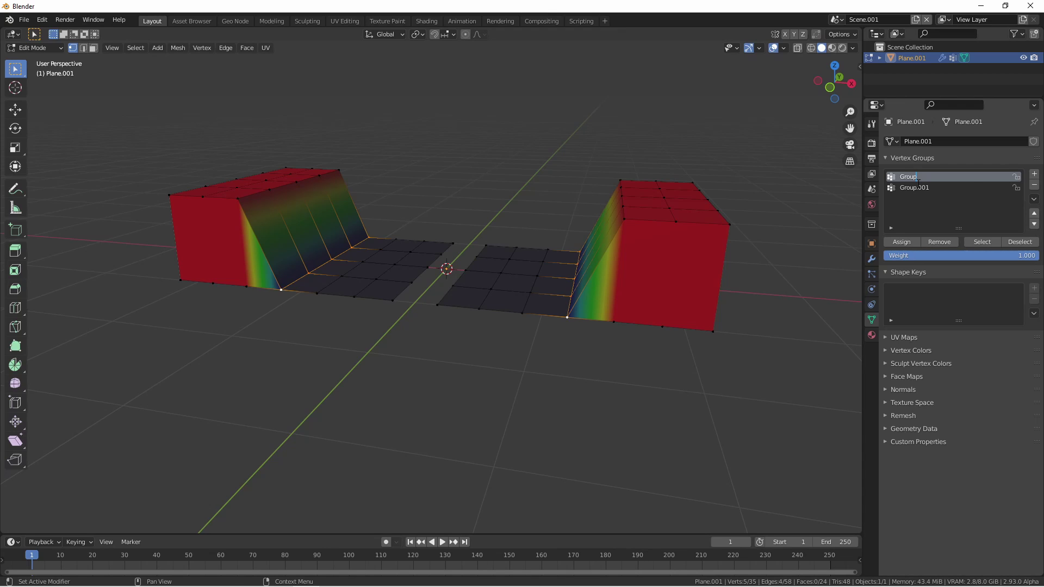
{"action": "type", "text": "."}
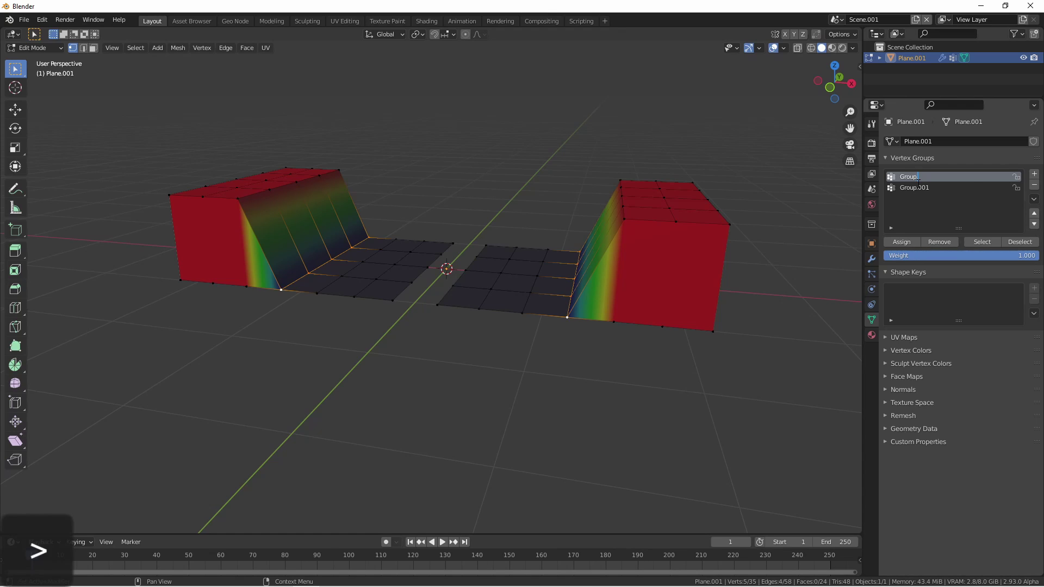
{"action": "type", "text": "R"}
{"action": "left_click", "coordinate": [918, 187]}
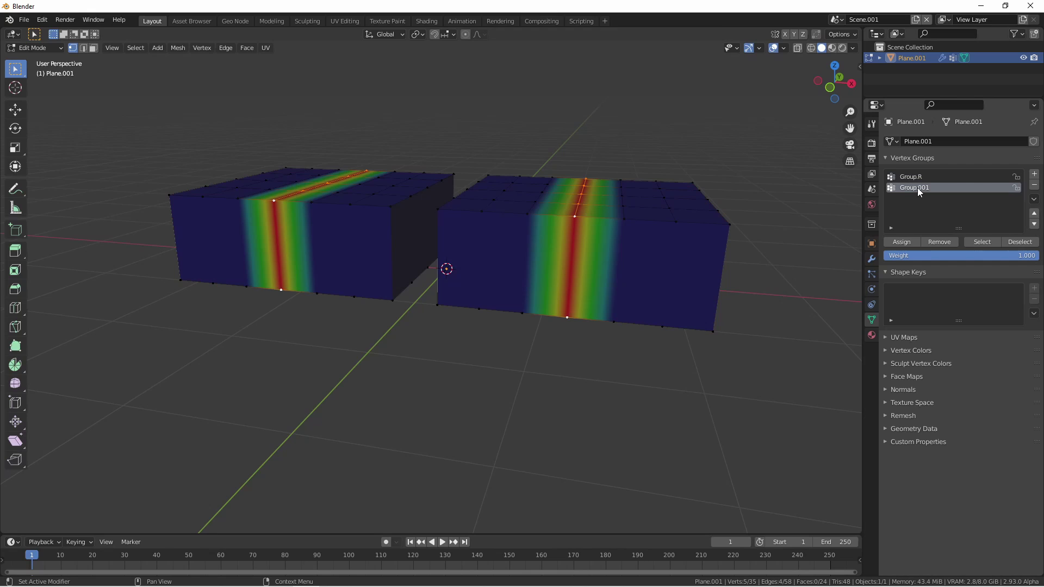
{"action": "double_click", "coordinate": [918, 188]}
{"action": "type", "text": "Group.L"}
{"action": "key", "text": "Return"}
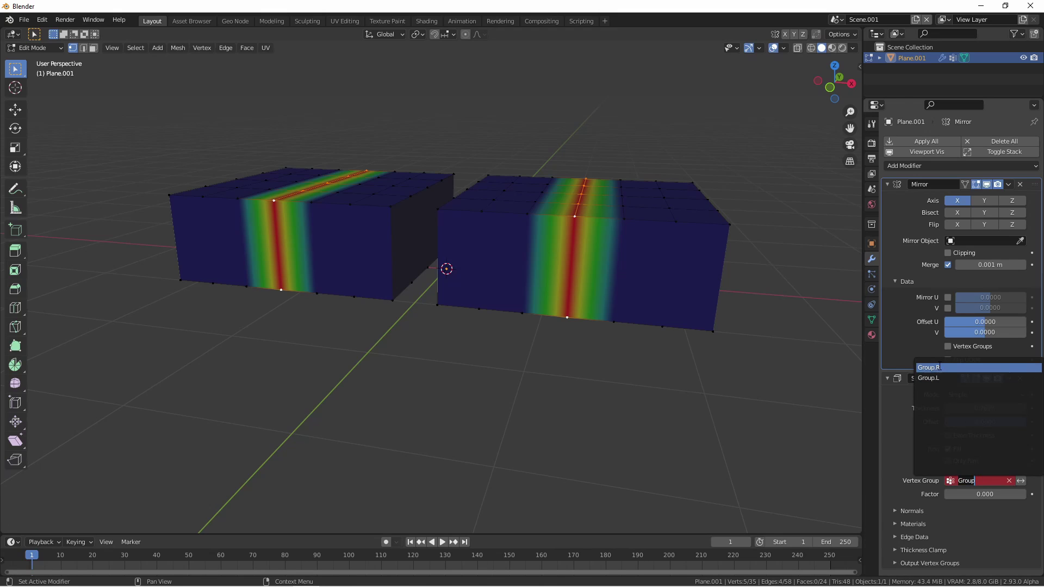
Drive Solidify thickness by Group.R and leave Mirror's Vertex Groups mirroring enabled after comparing
{"action": "left_click", "coordinate": [937, 368]}
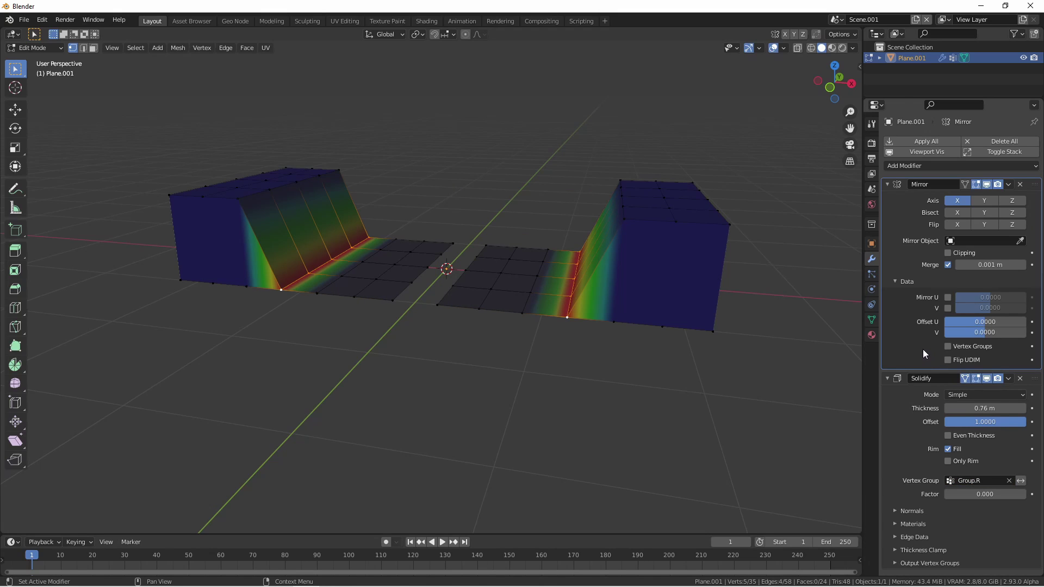
{"action": "left_click", "coordinate": [946, 347]}
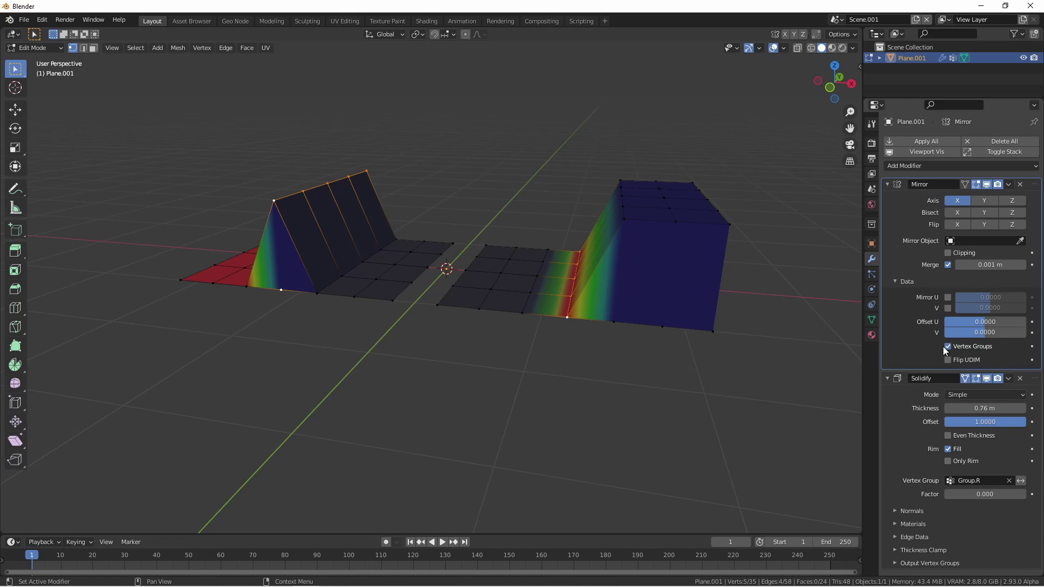
{"action": "left_click", "coordinate": [947, 342]}
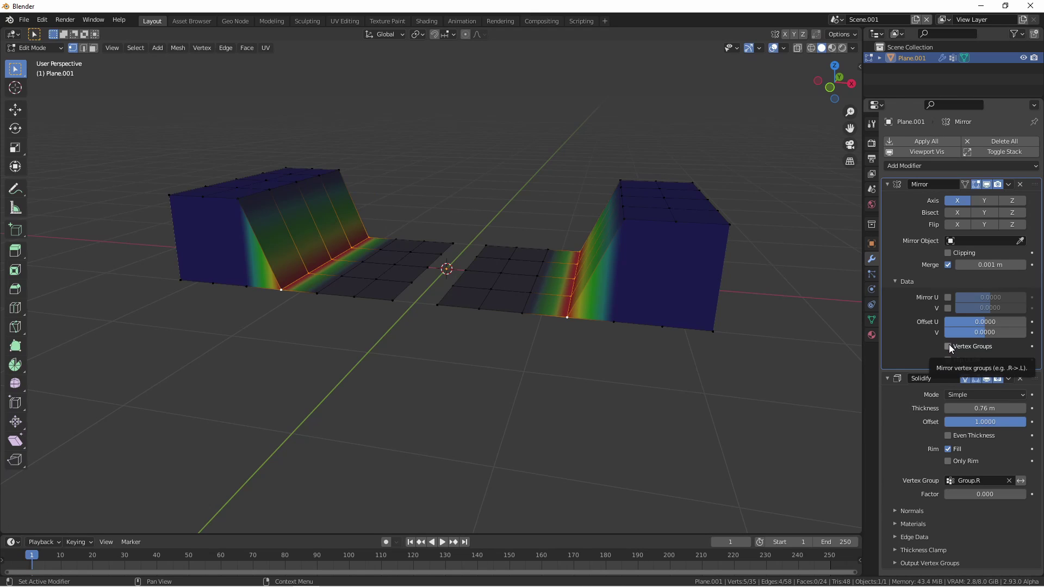
{"action": "left_click", "coordinate": [947, 345]}
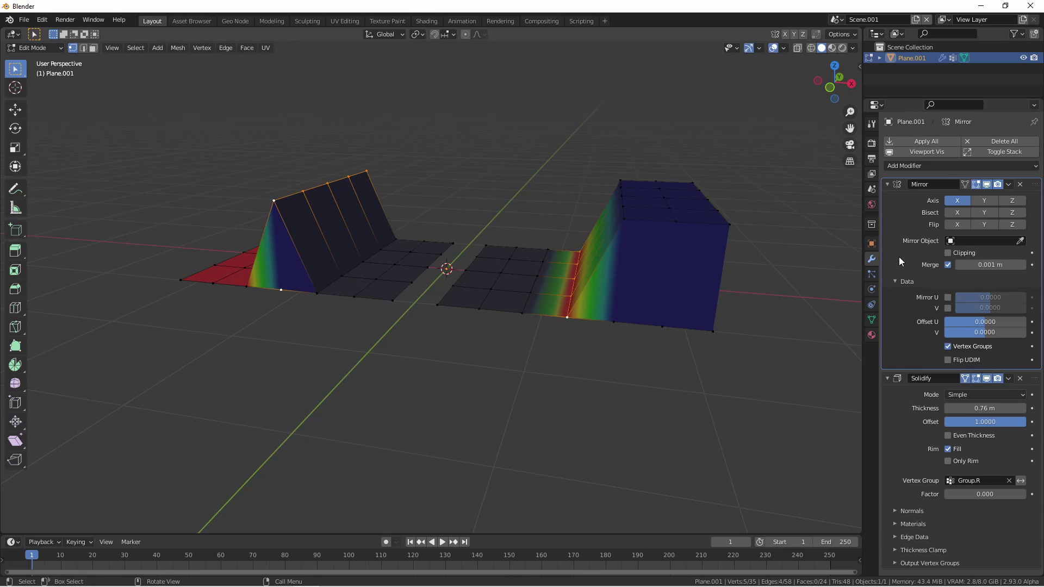
Return to the vertex groups and select two edge loops on the mesh
{"action": "left_click", "coordinate": [872, 320]}
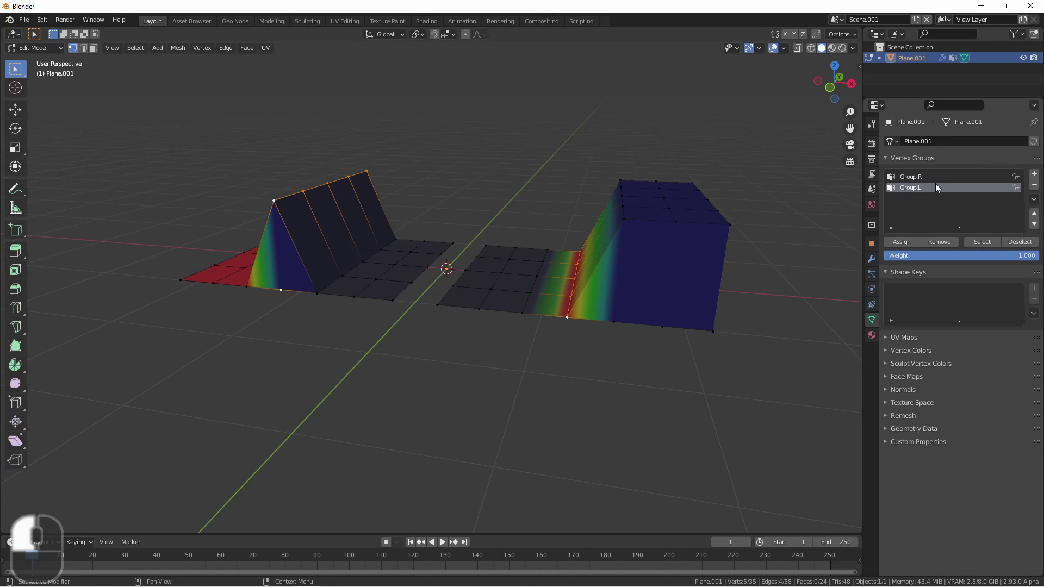
{"action": "left_click", "coordinate": [483, 299], "text": "alt"}
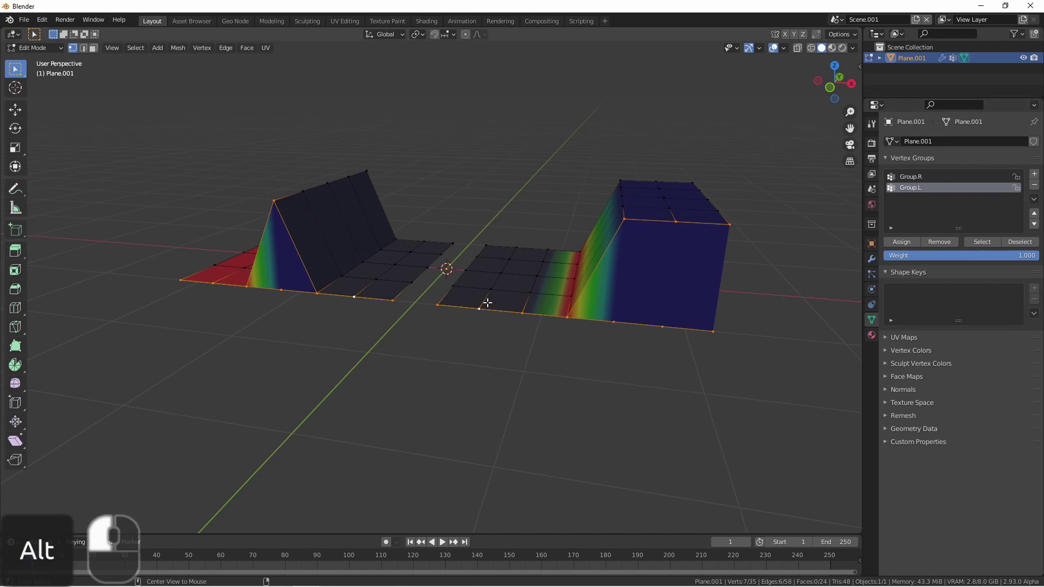
{"action": "left_click", "coordinate": [602, 304]}
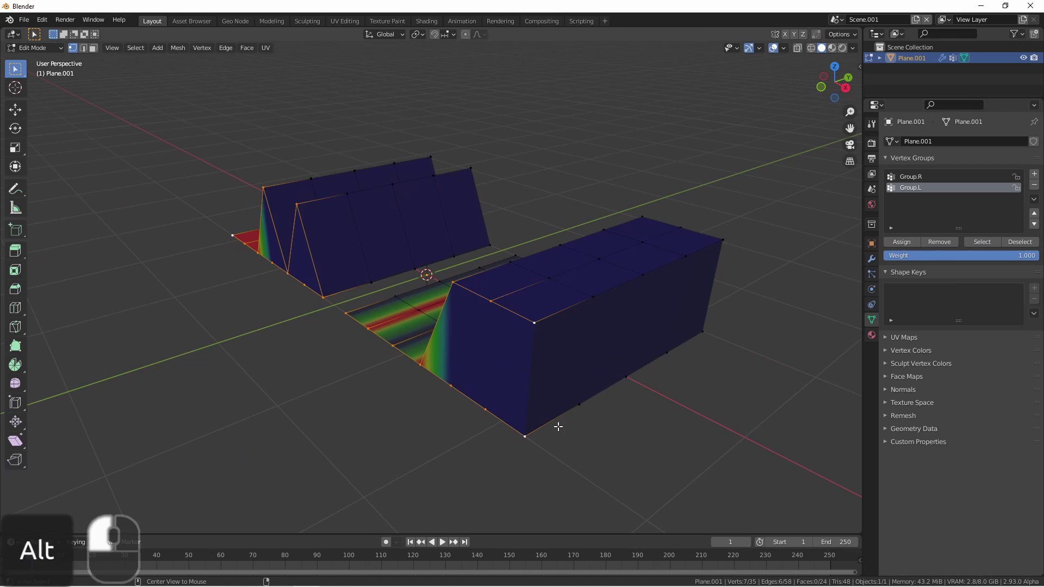